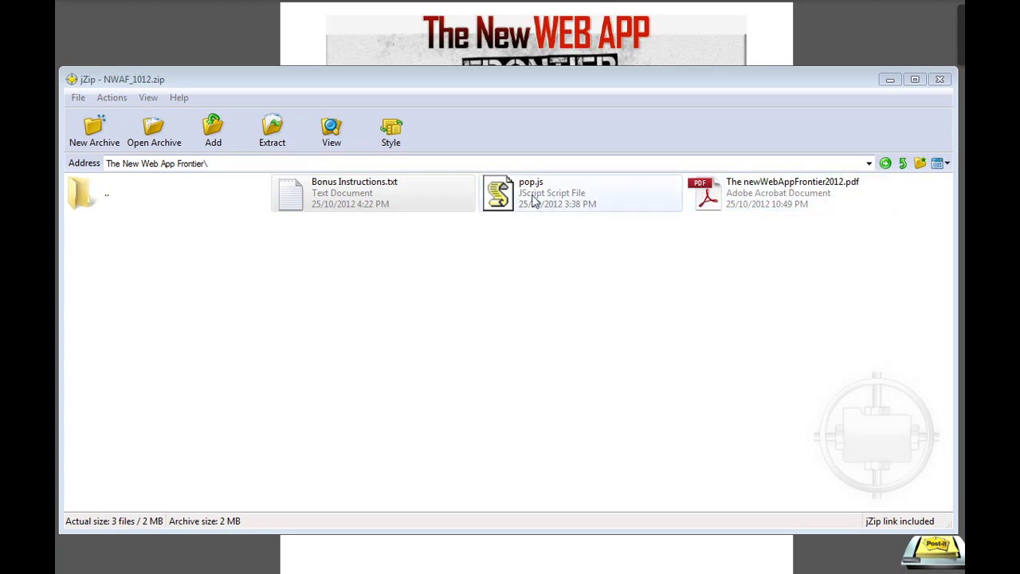
# Minimize the archive window and read the report from the disclaimers and table of contents through the App Store Nightmare section.
pyautogui.click(309, 202)
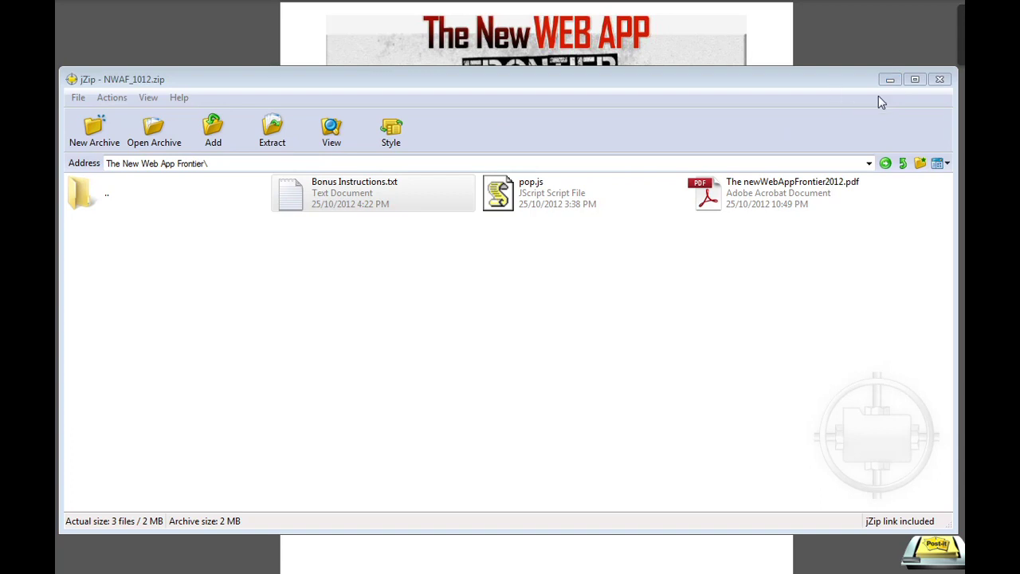
pyautogui.click(891, 79)
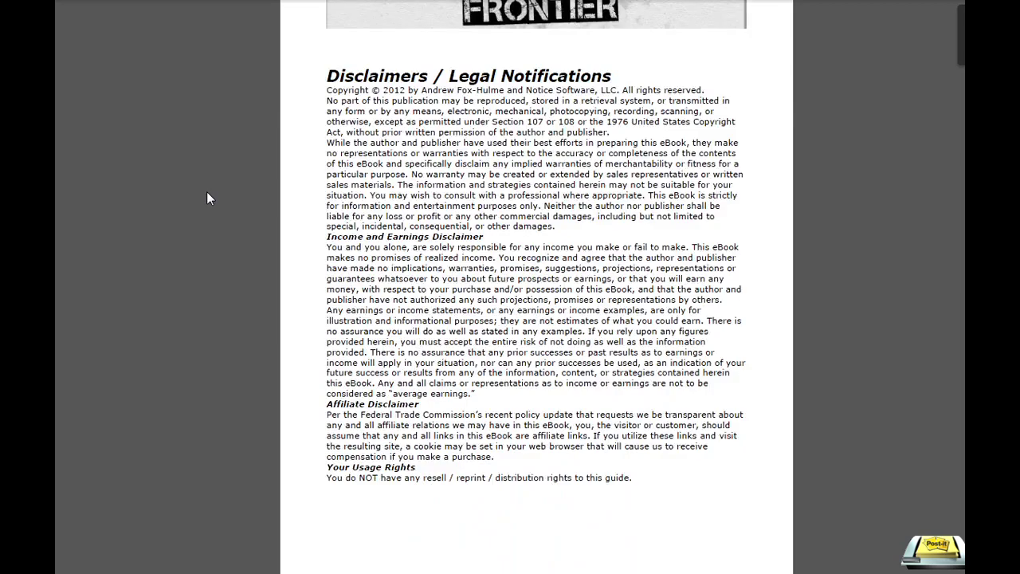
pyautogui.scroll(-10, 207, 192)
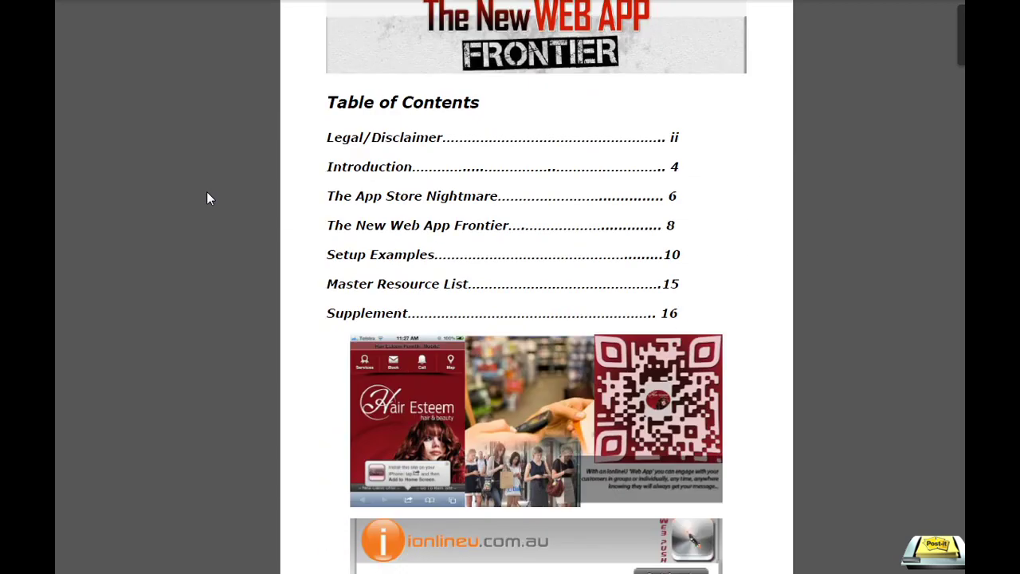
pyautogui.scroll(-10, 207, 193)
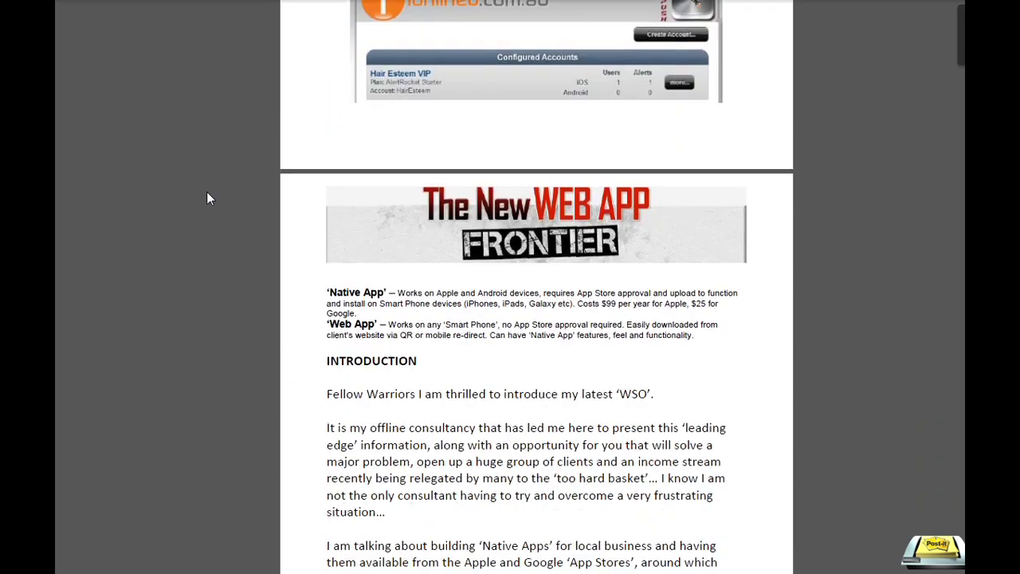
pyautogui.scroll(-10, 206, 192)
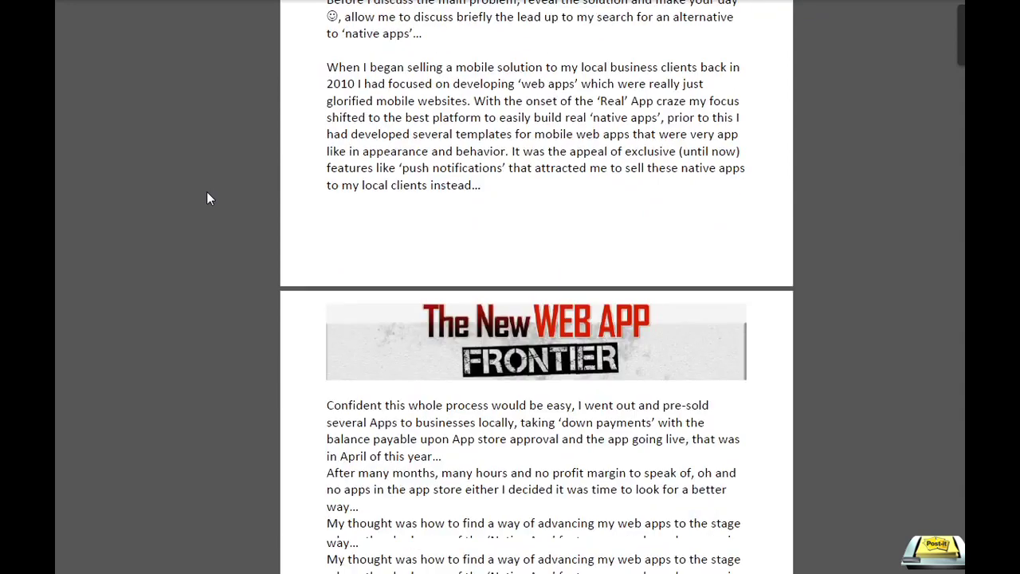
pyautogui.scroll(-10, 206, 193)
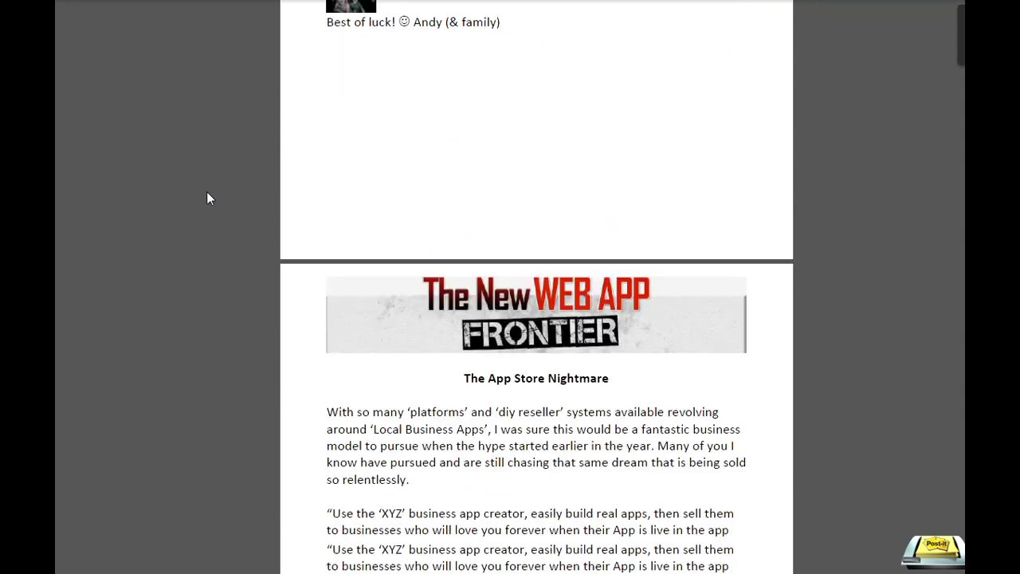
pyautogui.scroll(-10, 206, 193)
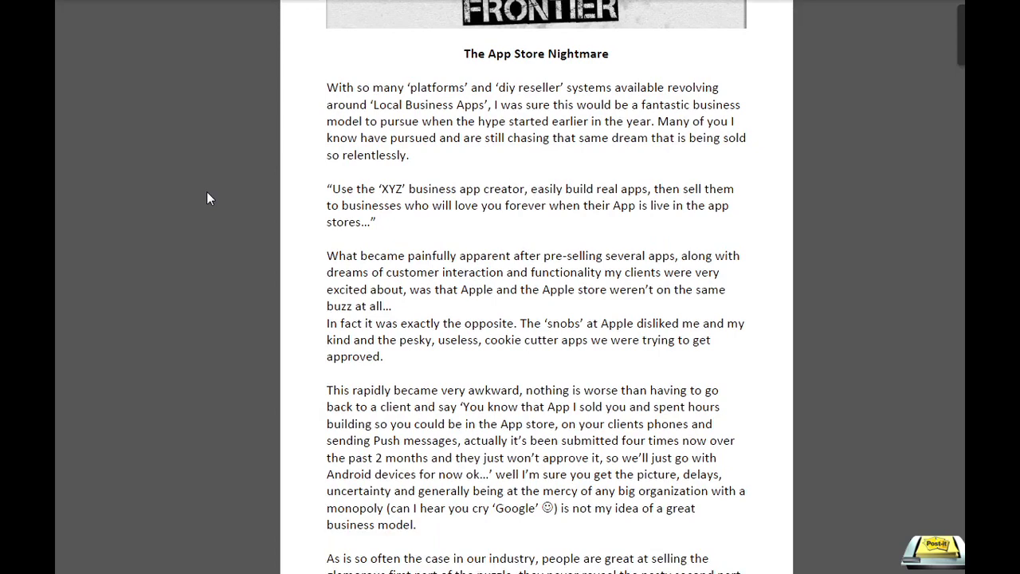
pyautogui.scroll(-10, 207, 198)
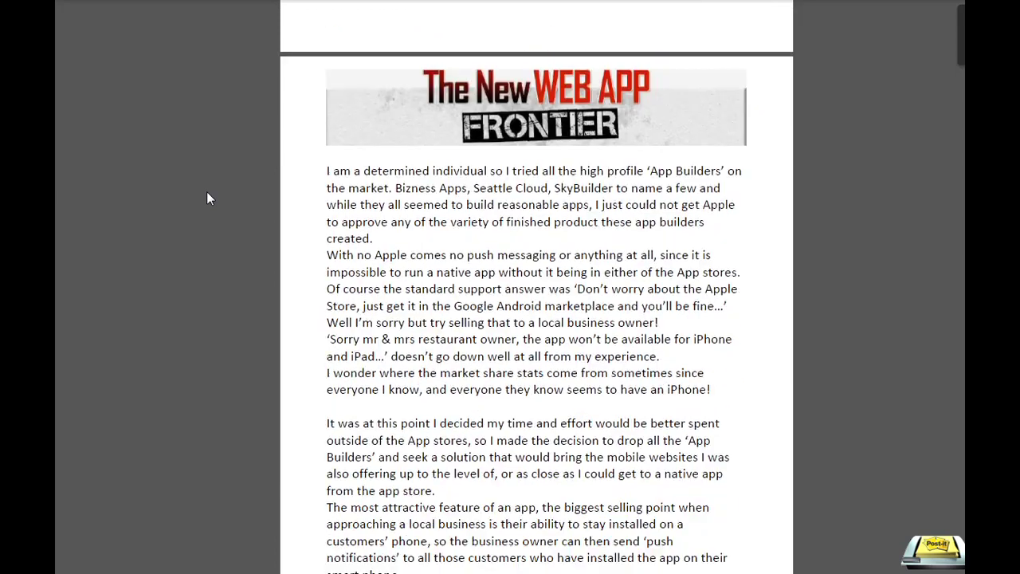
pyautogui.scroll(-7, 207, 193)
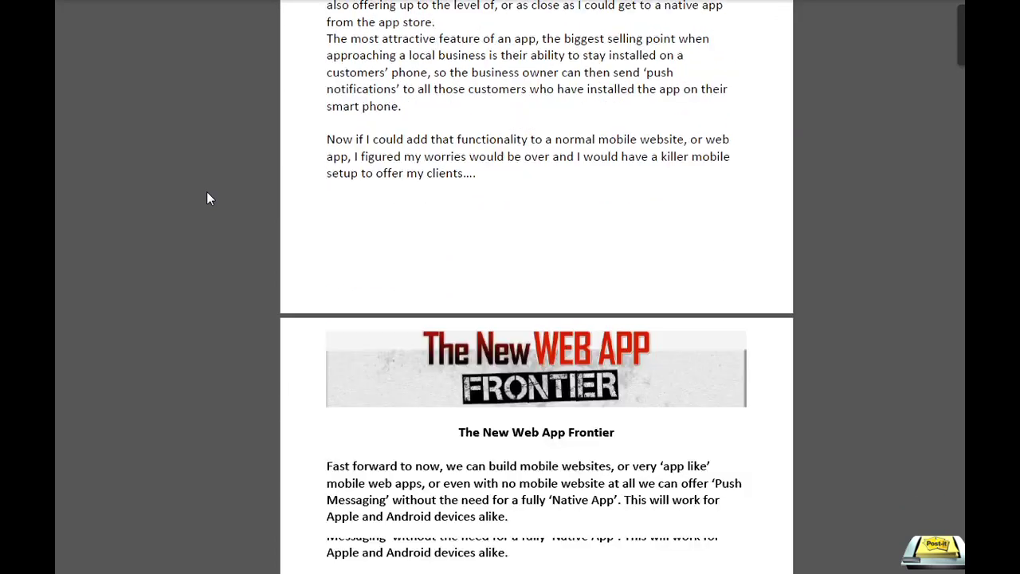
# Examine the New Web App Frontier section, including the push message diagram, the Alert Rocket phone images and the reseller portal summary.
pyautogui.scroll(-4, 207, 198)
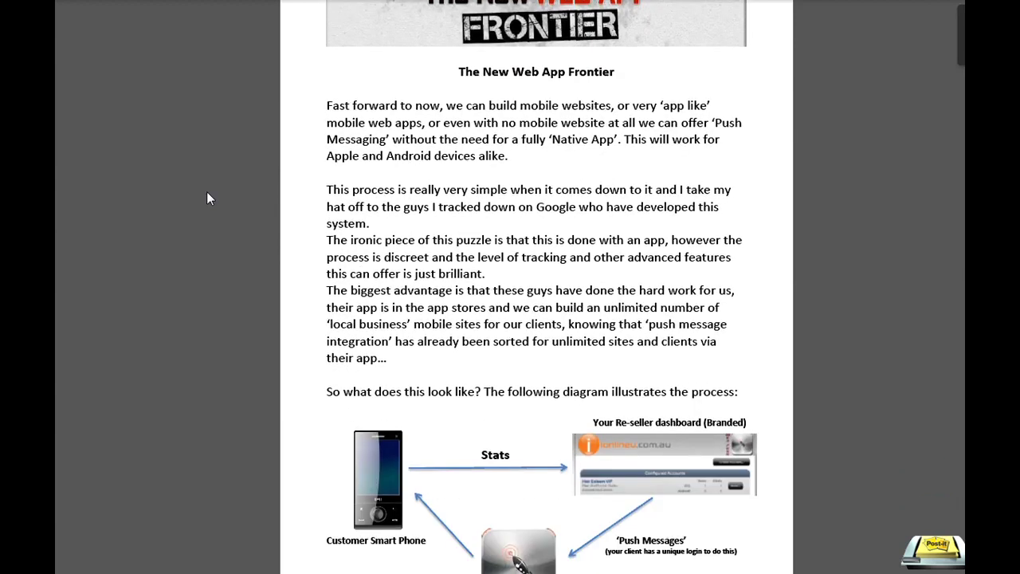
pyautogui.scroll(3, 207, 199)
pyautogui.scroll(-4, 207, 199)
pyautogui.scroll(-10, 207, 199)
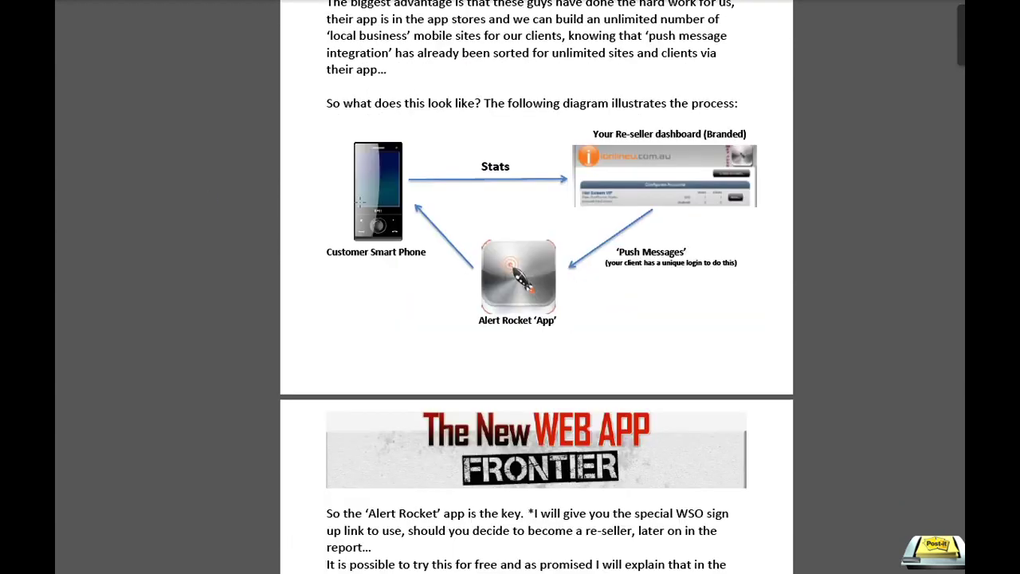
pyautogui.scroll(-9, 243, 188)
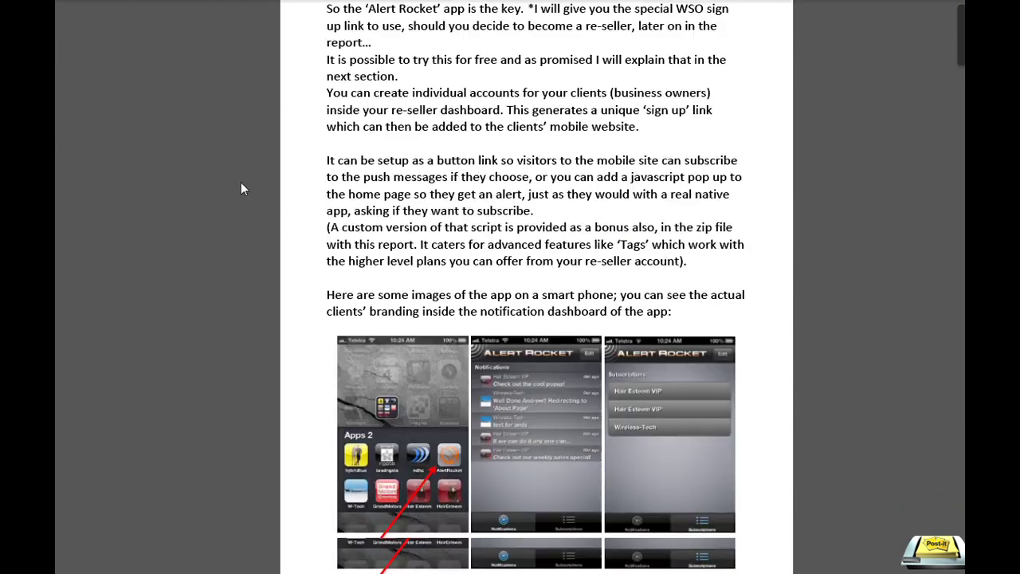
pyautogui.scroll(-5, 243, 188)
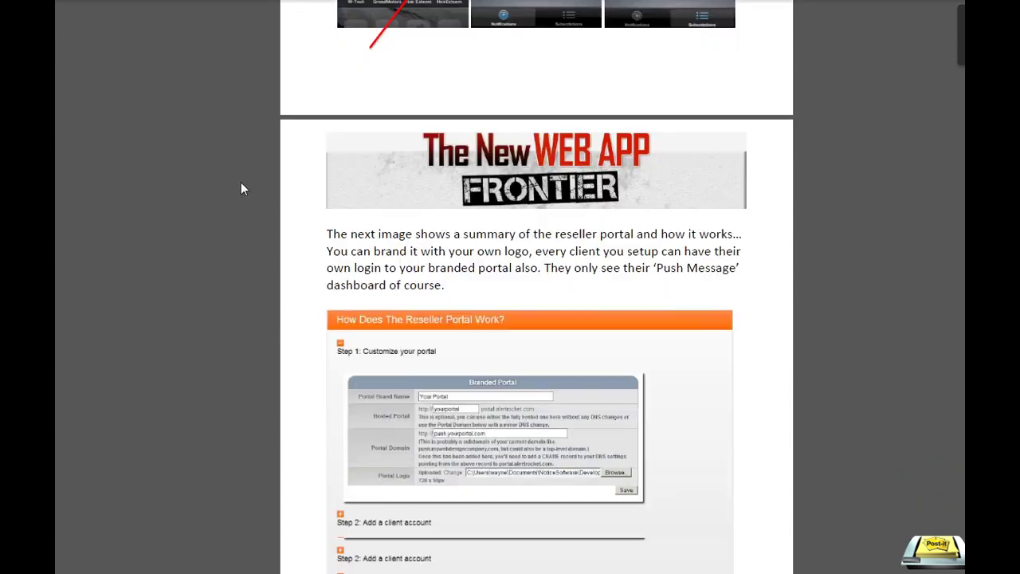
pyautogui.scroll(-1, 243, 188)
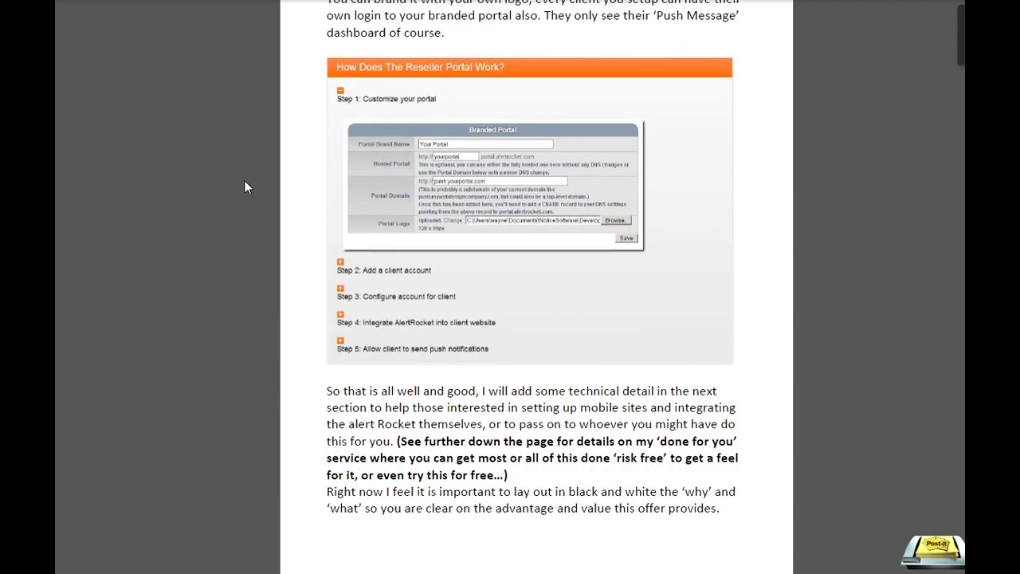
pyautogui.scroll(-3, 247, 213)
pyautogui.scroll(-3, 247, 212)
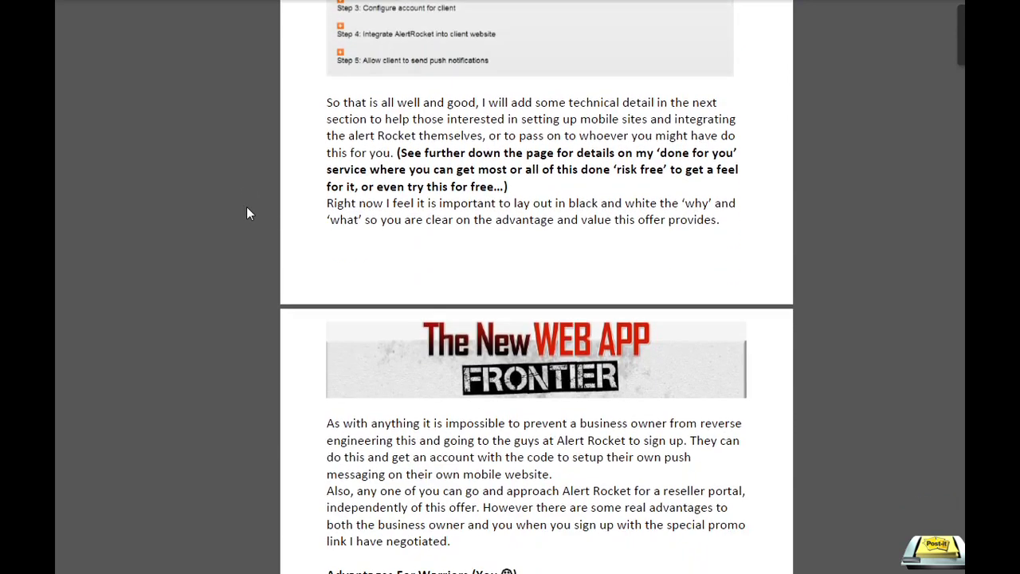
pyautogui.scroll(3, 251, 205)
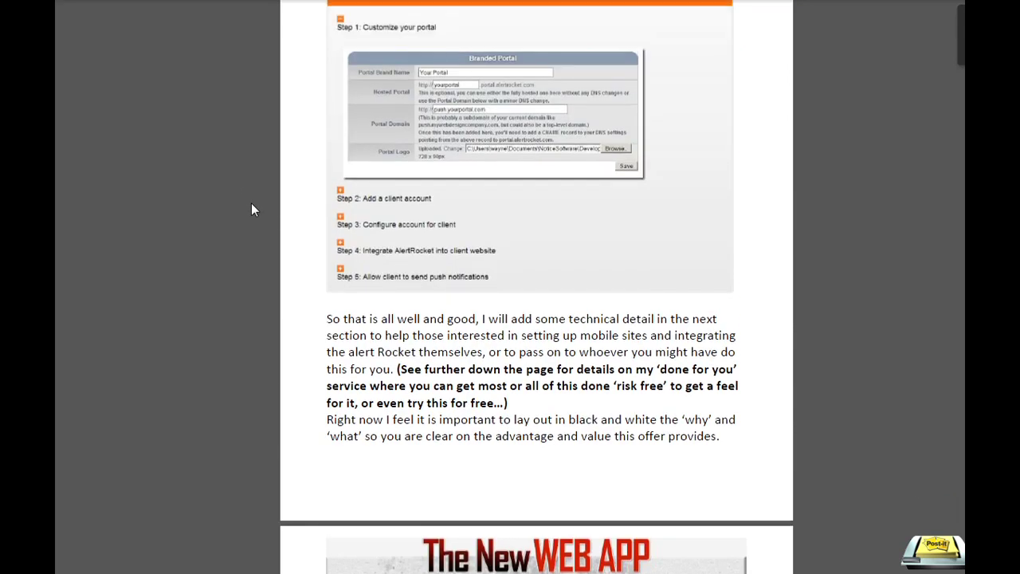
# Review the advantages for warriors and businesses, the reseller packages and the profit examples in the report.
pyautogui.scroll(-2, 251, 206)
pyautogui.scroll(-6, 251, 210)
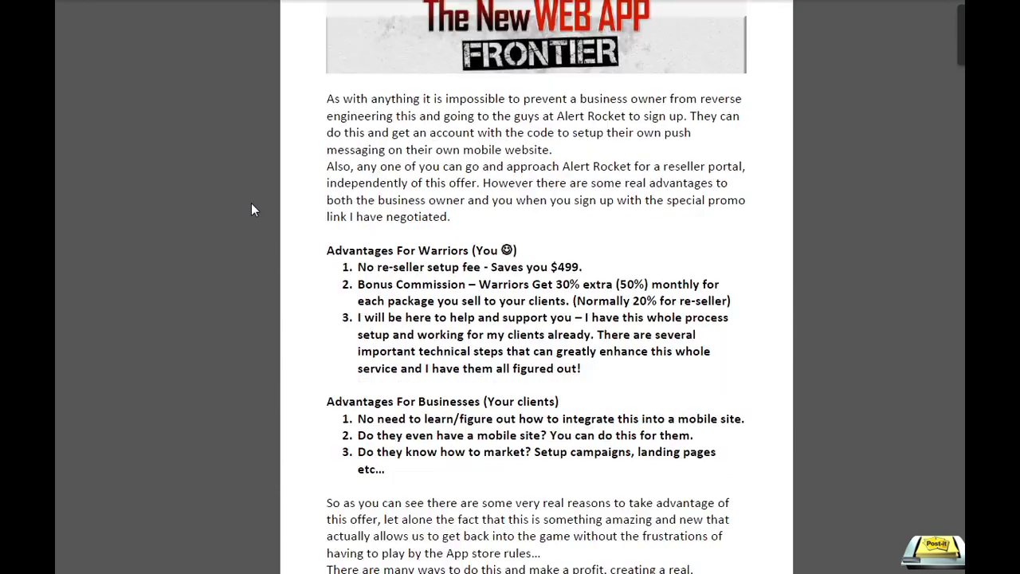
pyautogui.scroll(-7, 251, 210)
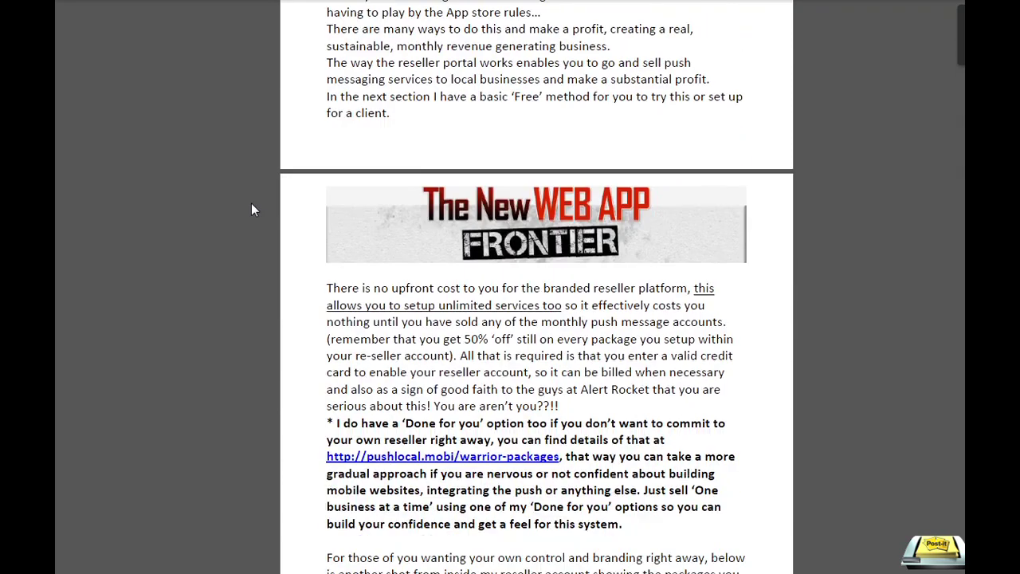
pyautogui.scroll(-4, 251, 210)
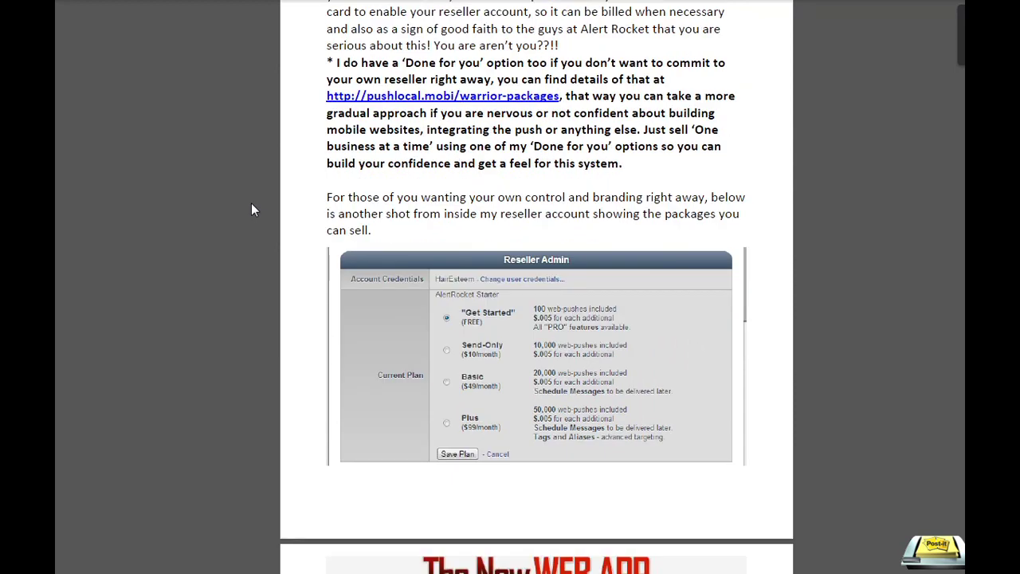
pyautogui.scroll(-2, 251, 210)
pyautogui.scroll(-4, 255, 204)
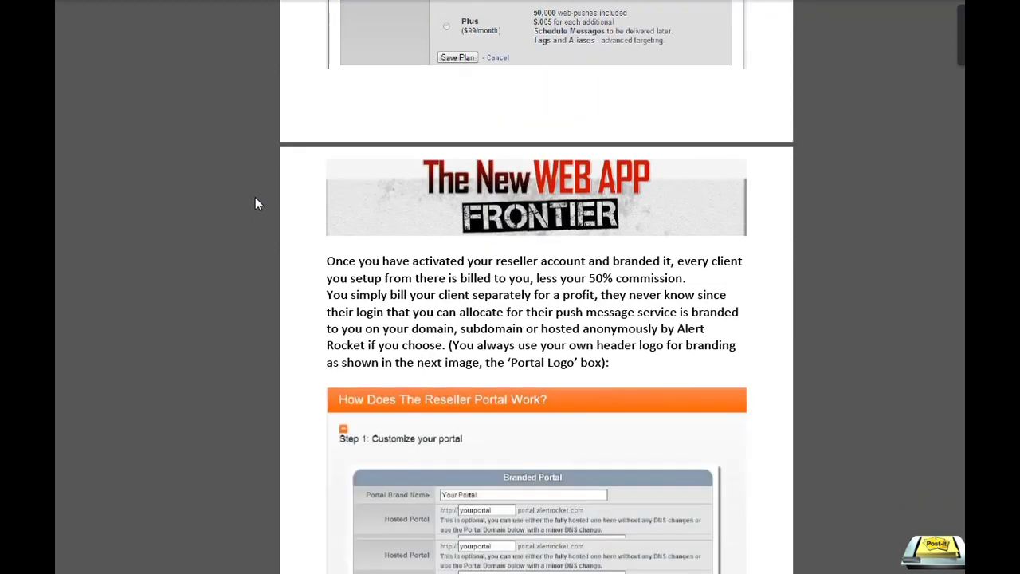
pyautogui.scroll(-8, 255, 199)
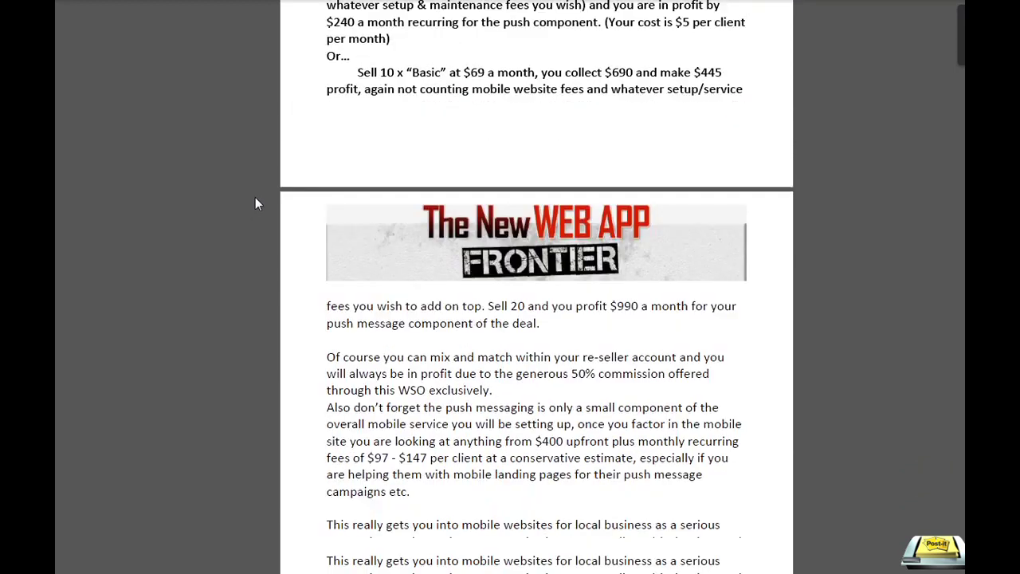
pyautogui.scroll(-8, 255, 204)
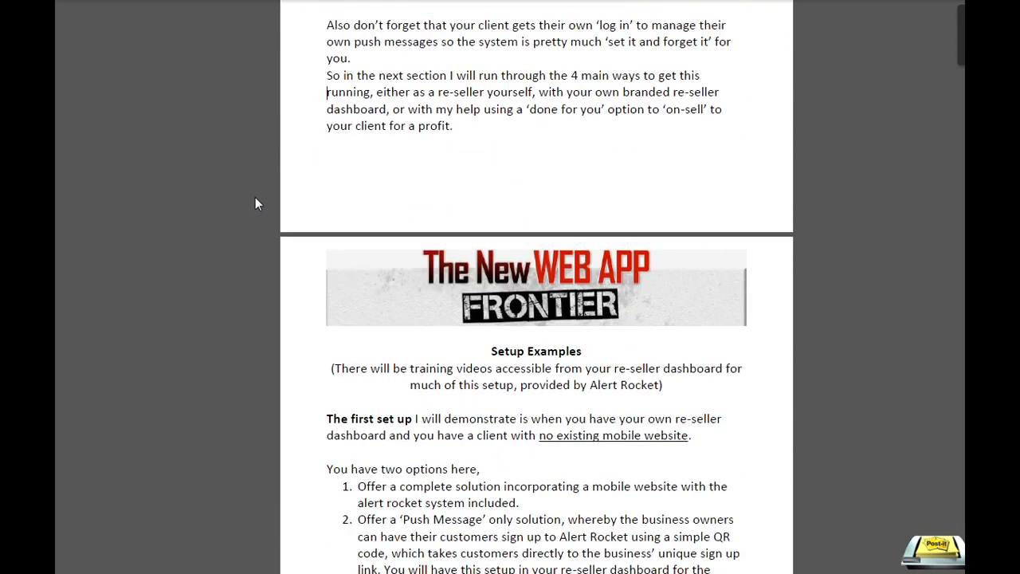
# Read the first and second setup examples, covering the registration code, mobile site subscription prompts and QR code sign-up.
pyautogui.scroll(-6, 255, 204)
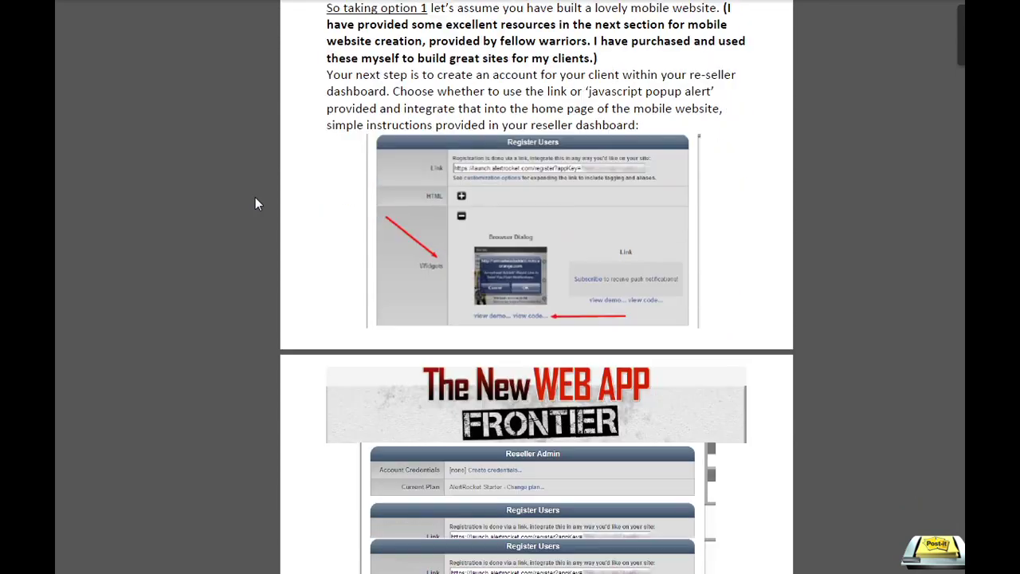
pyautogui.scroll(-8, 255, 204)
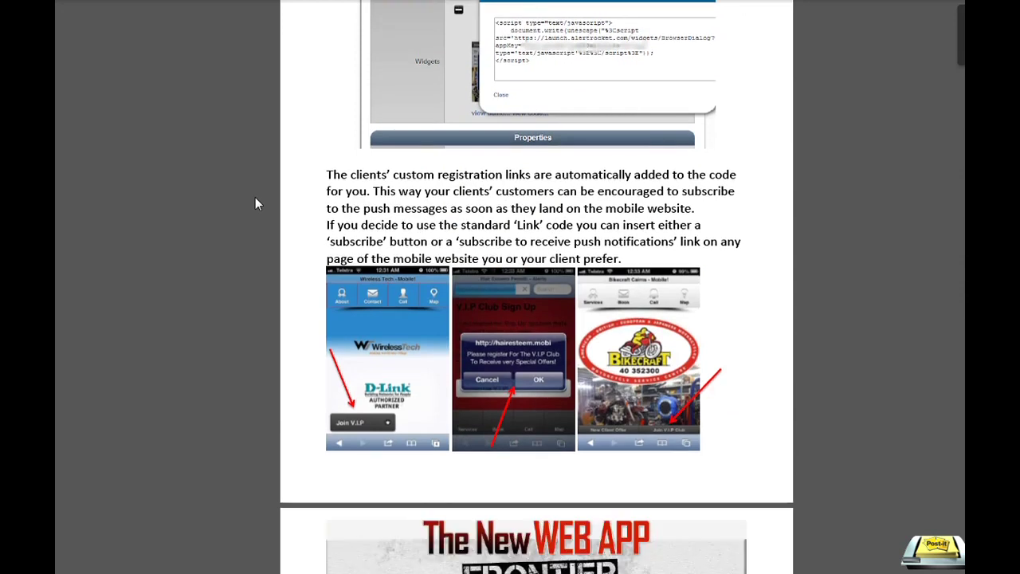
pyautogui.scroll(-1, 255, 204)
pyautogui.scroll(1, 255, 204)
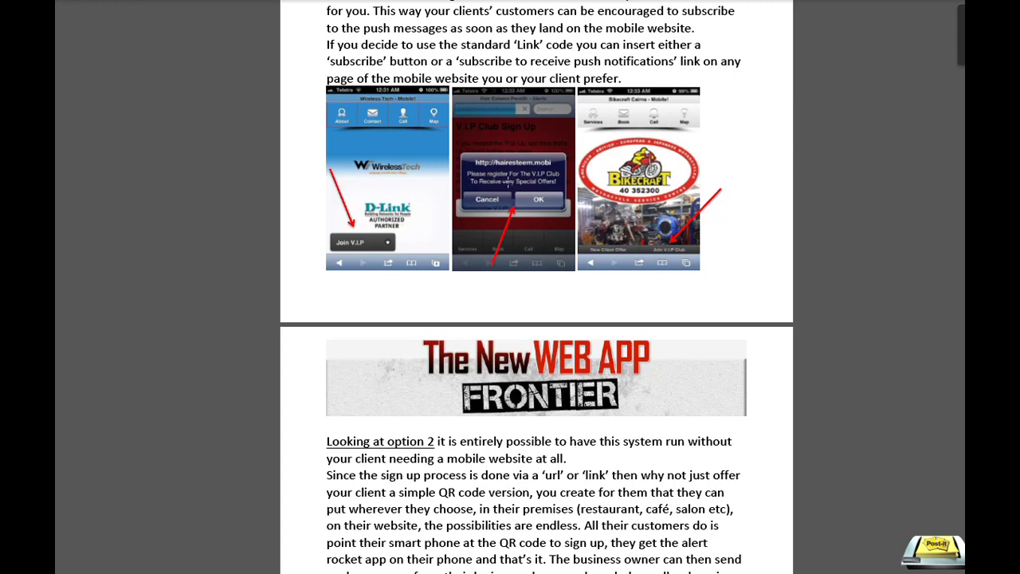
pyautogui.scroll(-1, 259, 187)
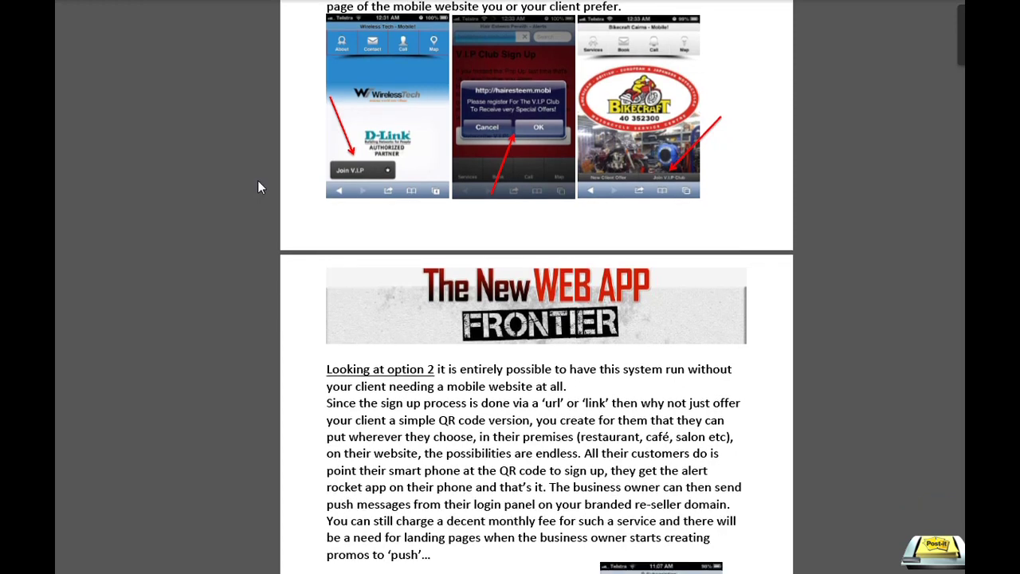
pyautogui.scroll(1, 258, 182)
pyautogui.scroll(-2, 258, 181)
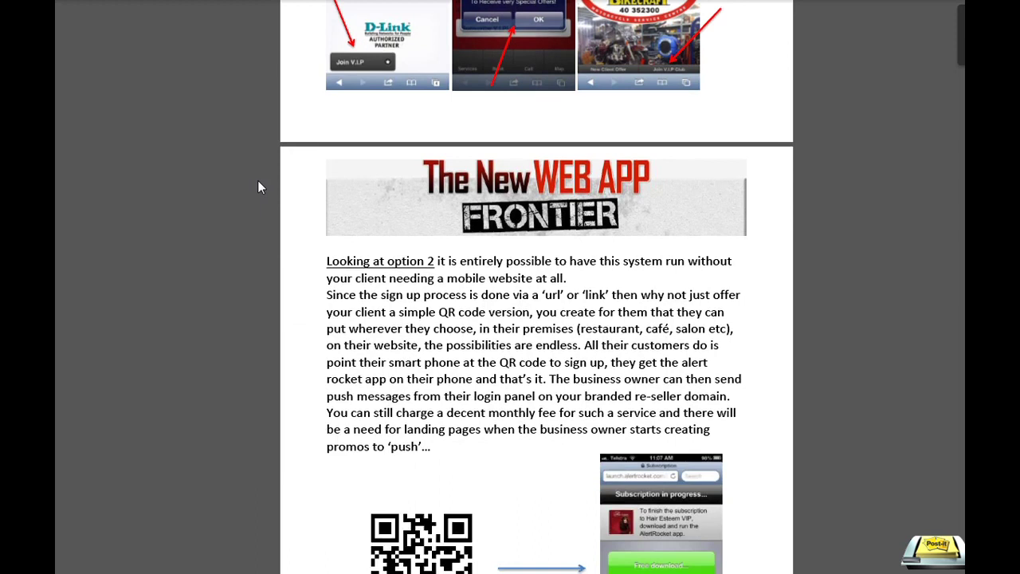
pyautogui.scroll(-6, 258, 187)
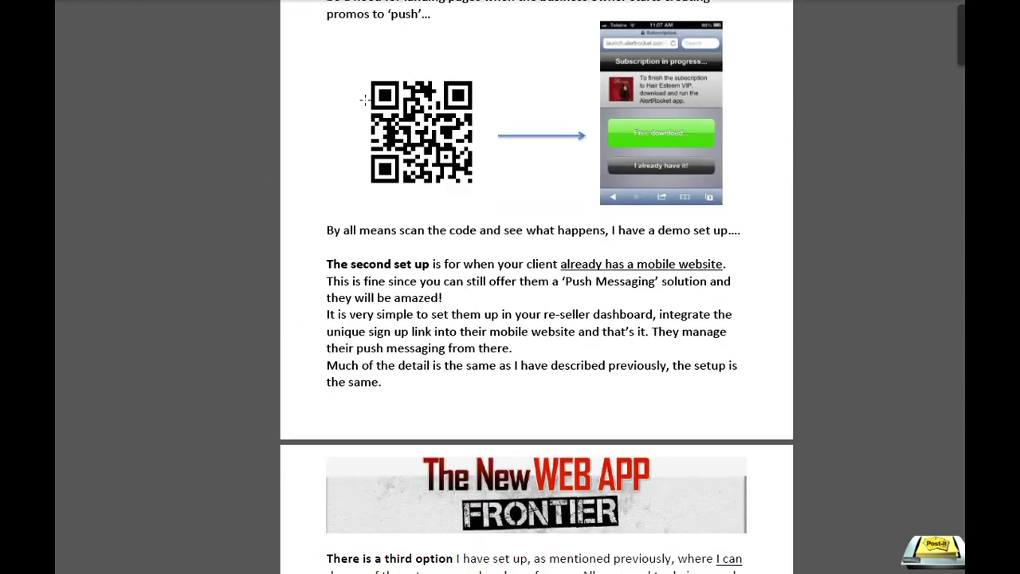
# Examine the third setup option with the Push Local client sign-in panel and the notification dashboard shown after login.
pyautogui.scroll(-5, 246, 156)
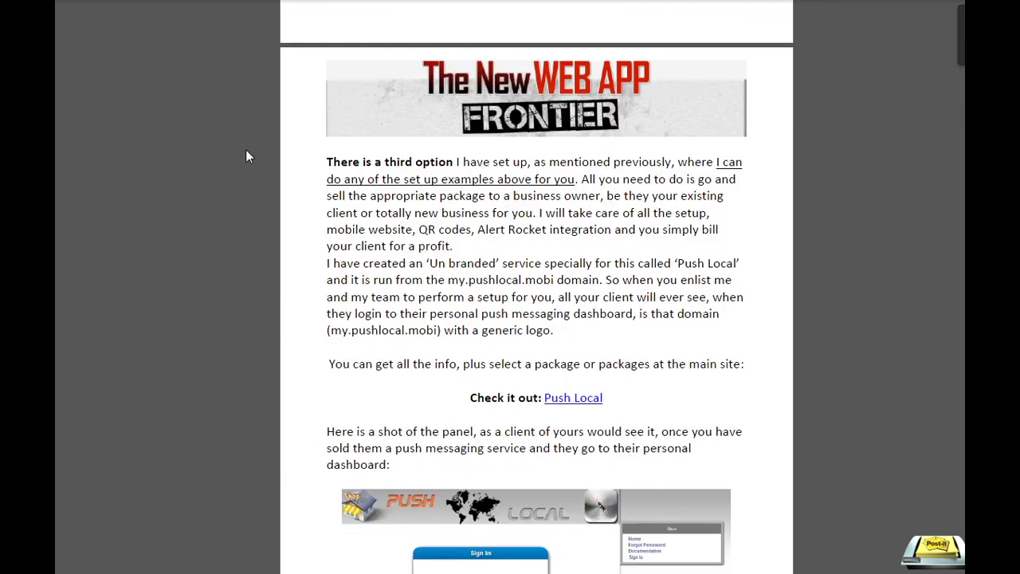
pyautogui.scroll(-1, 245, 156)
pyautogui.scroll(-1, 252, 151)
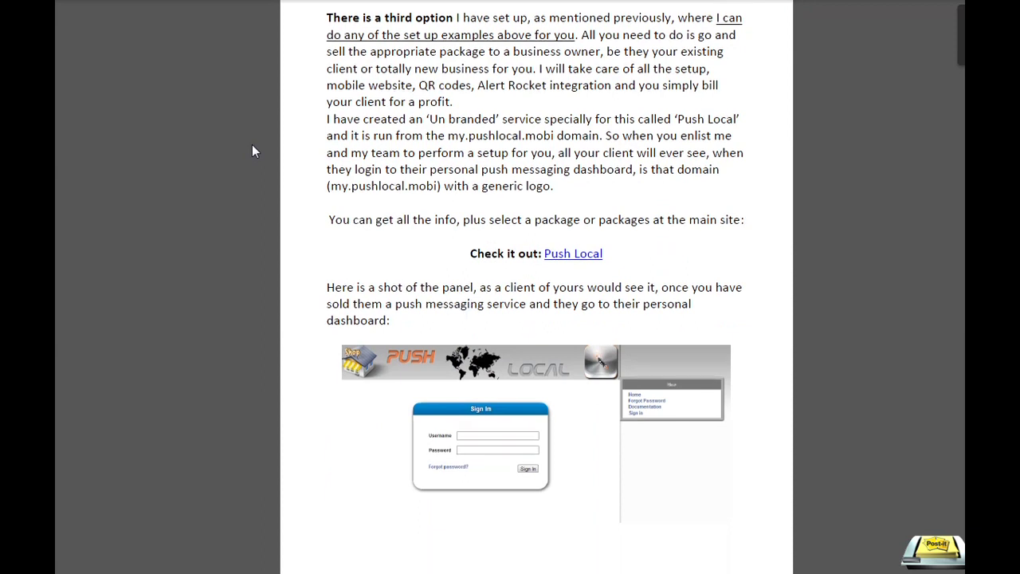
pyautogui.scroll(-5, 252, 151)
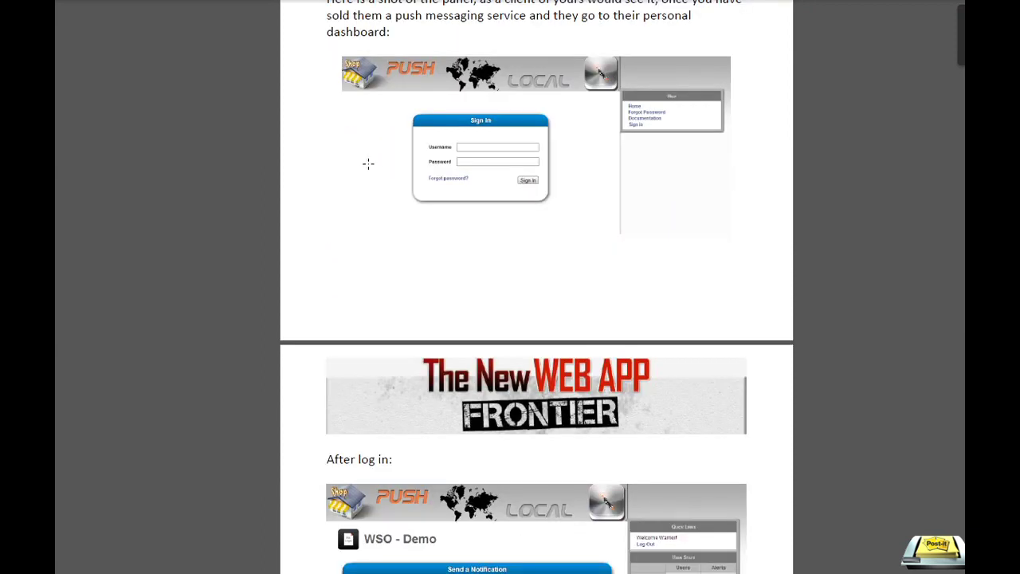
pyautogui.scroll(2, 255, 164)
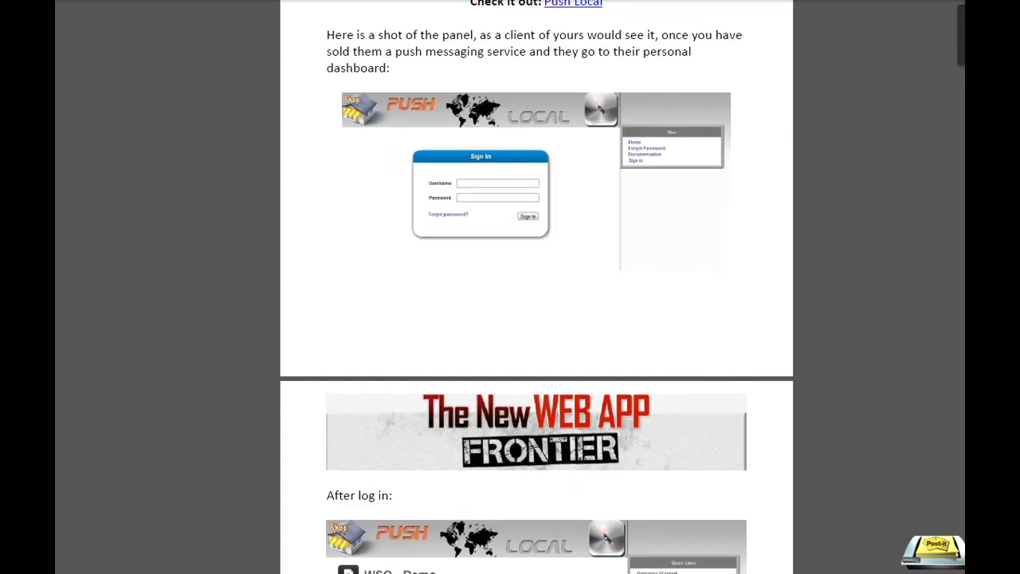
pyautogui.scroll(-4, 263, 168)
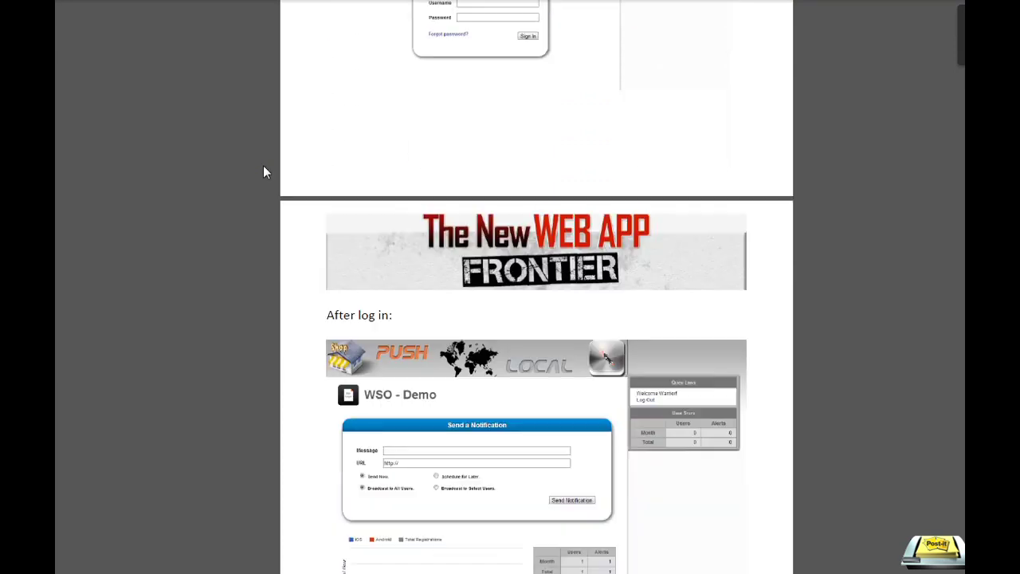
pyautogui.scroll(-2, 264, 171)
pyautogui.scroll(-1, 318, 144)
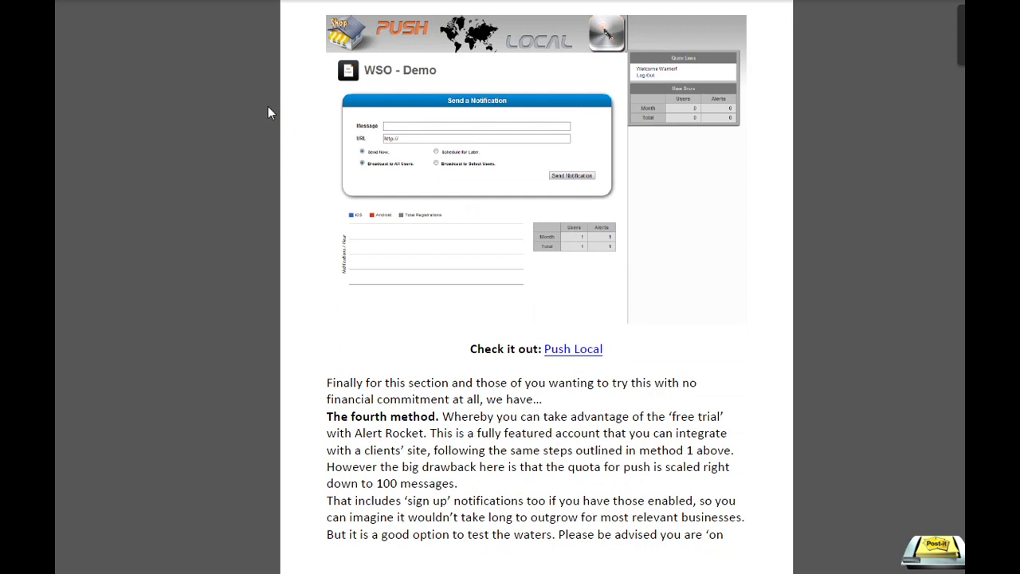
pyautogui.scroll(1, 268, 106)
pyautogui.scroll(-1, 256, 134)
pyautogui.scroll(4, 256, 134)
pyautogui.scroll(-2, 256, 134)
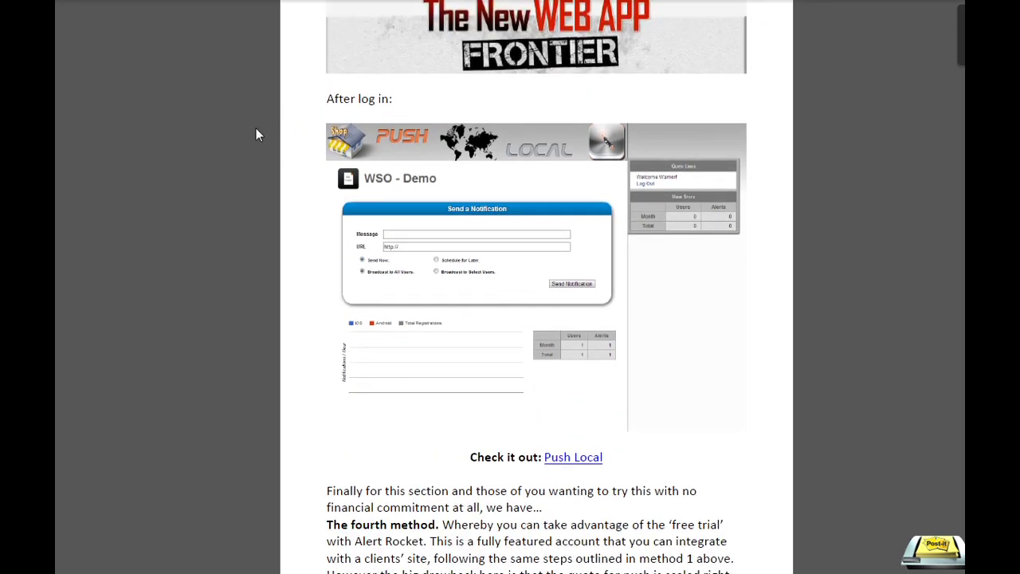
# Read the fourth setup method, the advanced options, the reseller sign-up links and the Master Resource List.
pyautogui.scroll(2, 281, 153)
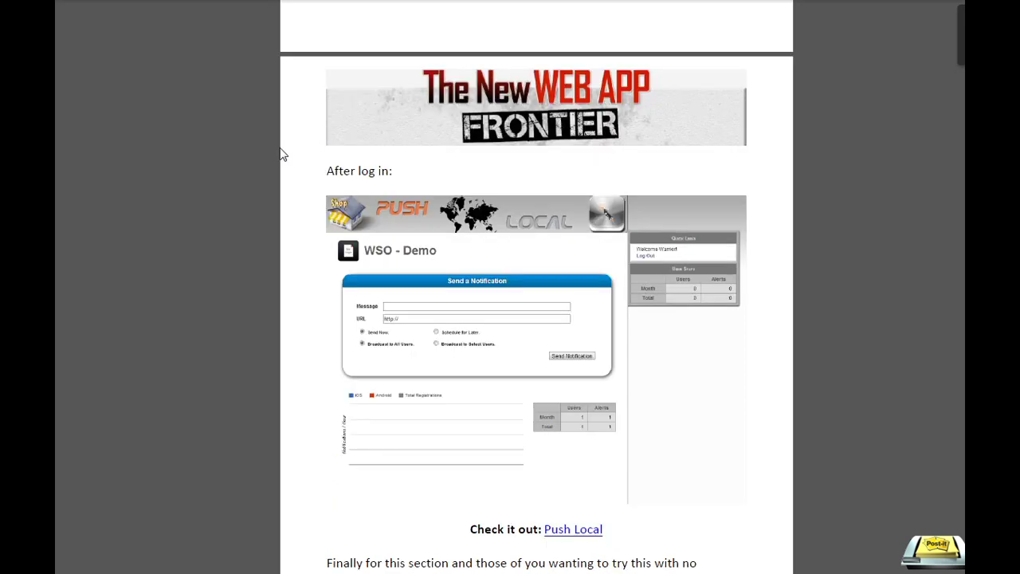
pyautogui.scroll(-9, 281, 153)
pyautogui.scroll(-15, 280, 153)
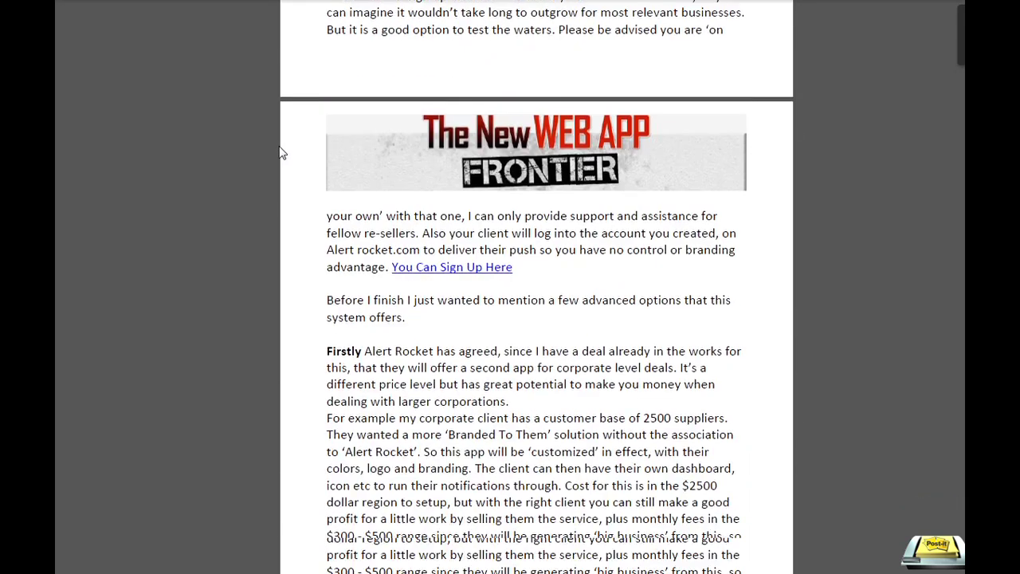
pyautogui.scroll(-20, 280, 153)
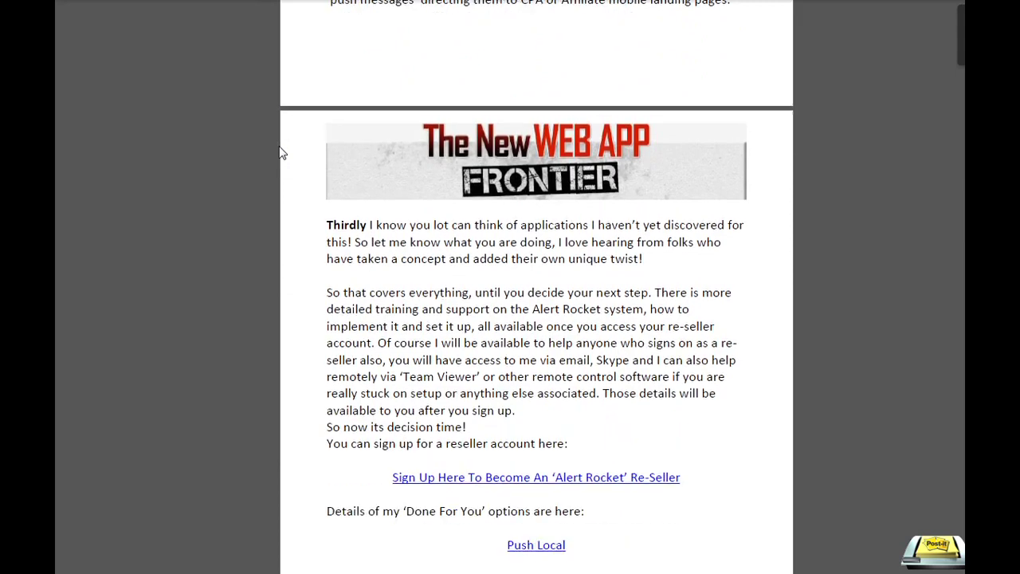
pyautogui.scroll(-15, 280, 153)
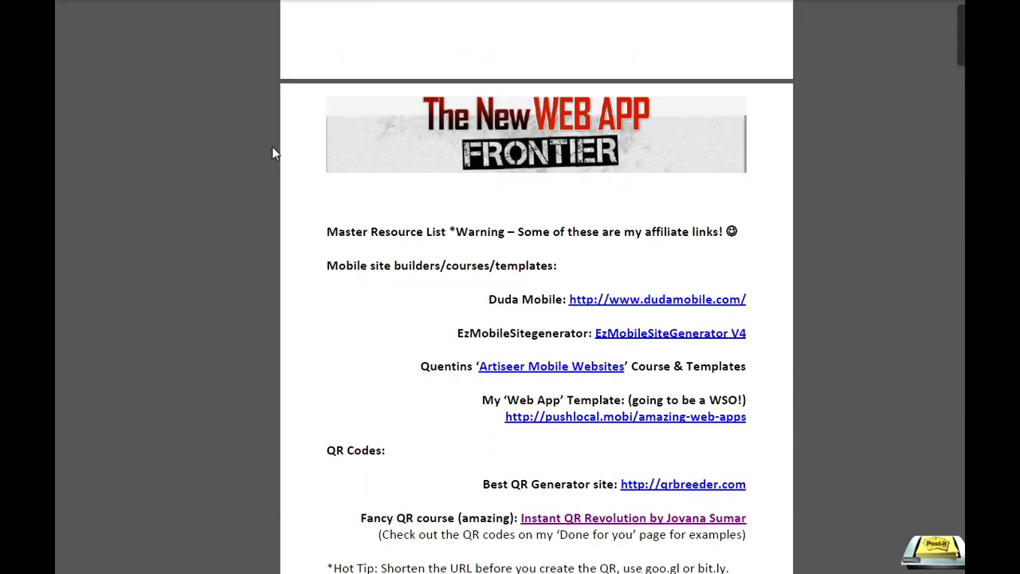
pyautogui.scroll(-12, 267, 148)
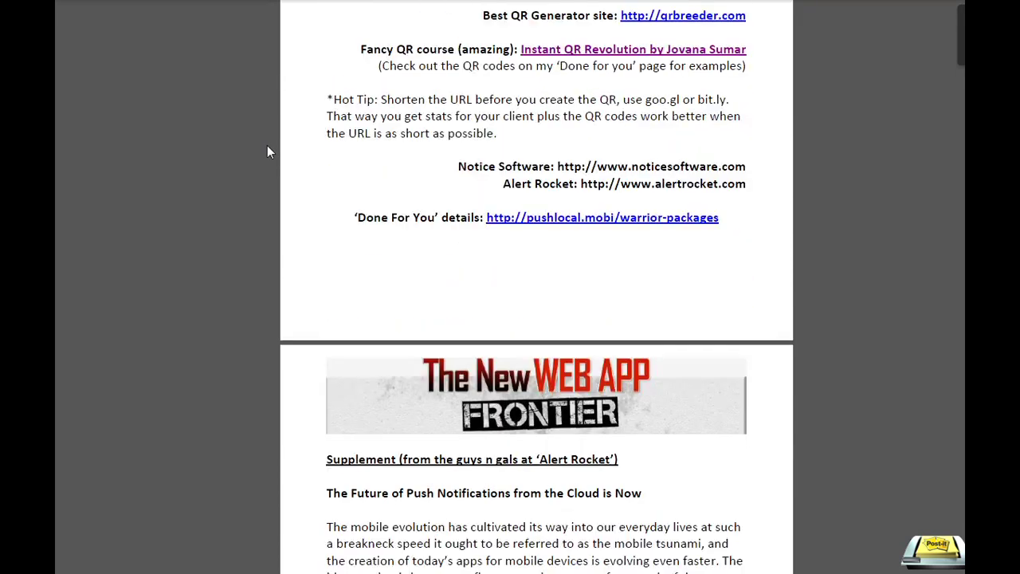
# Review the Alert Rocket supplement on the history of mobile apps, push notifications and Web Push.
pyautogui.scroll(-14, 267, 147)
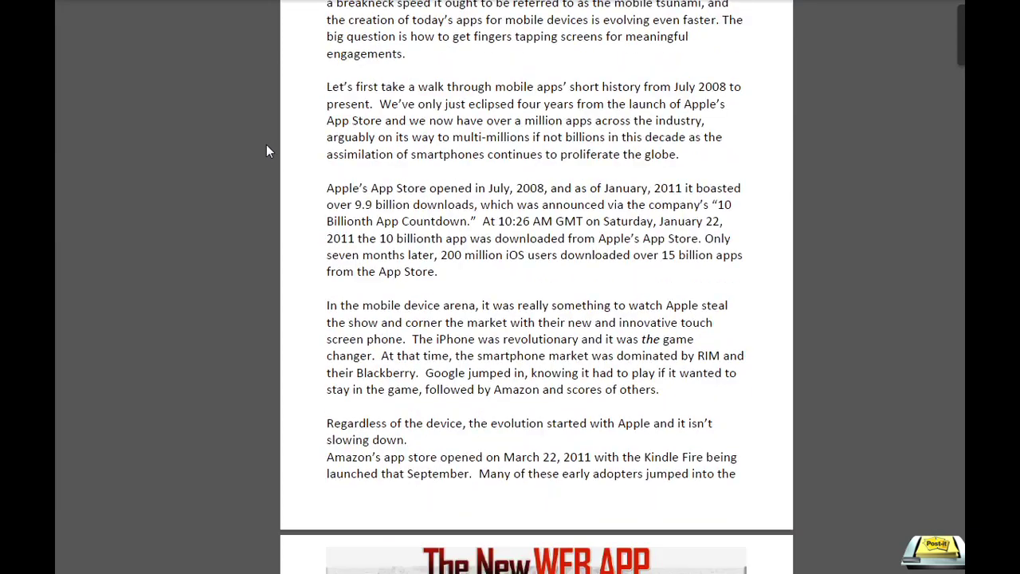
pyautogui.scroll(-14, 268, 151)
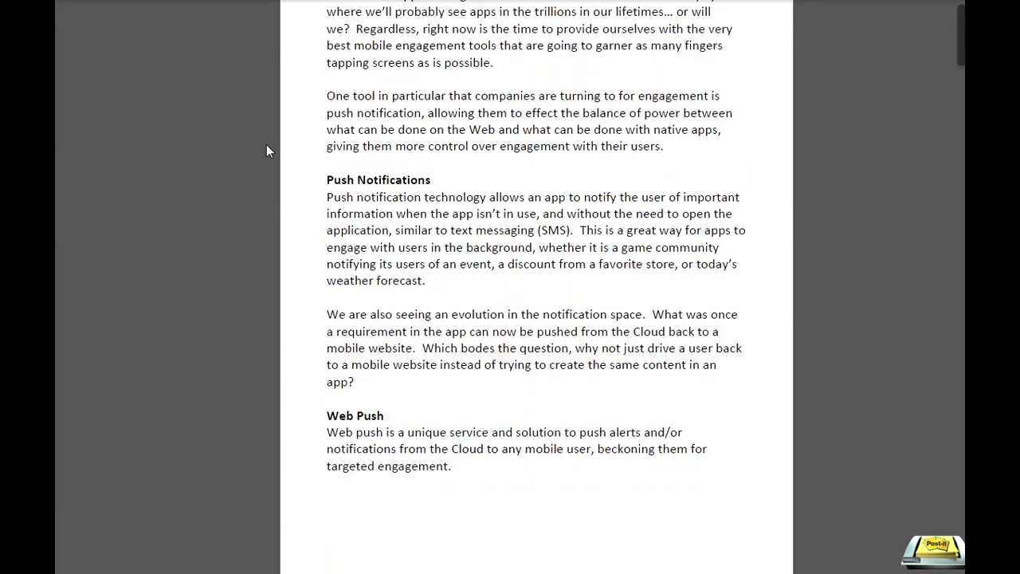
pyautogui.scroll(-7, 266, 149)
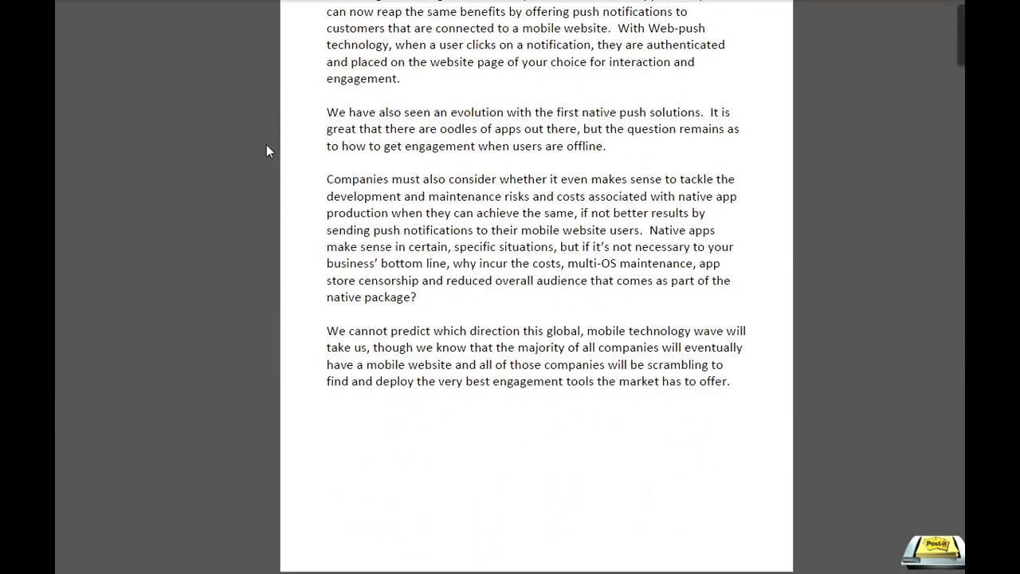
pyautogui.scroll(6, 267, 149)
pyautogui.scroll(9, 266, 151)
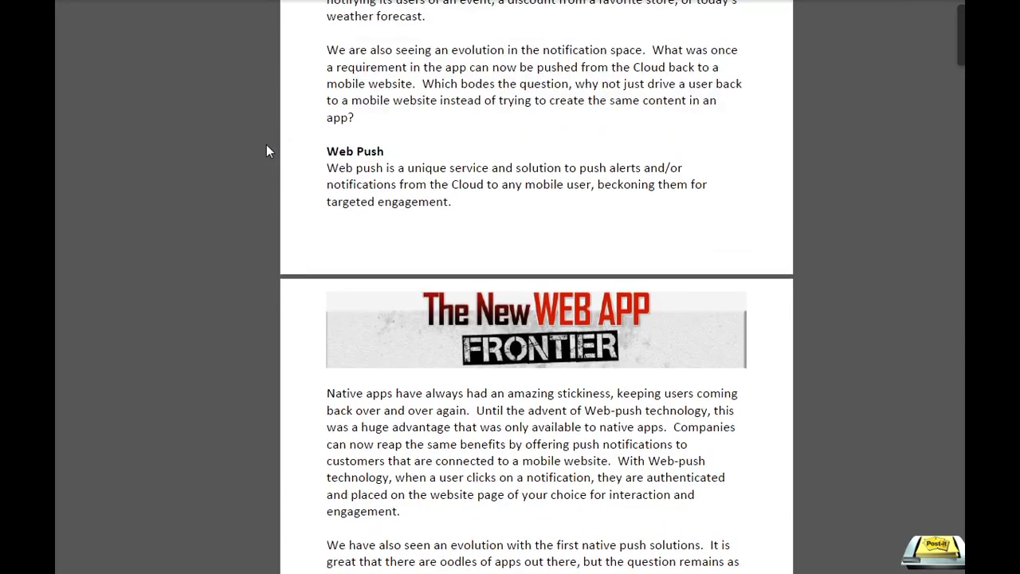
pyautogui.scroll(5, 230, 188)
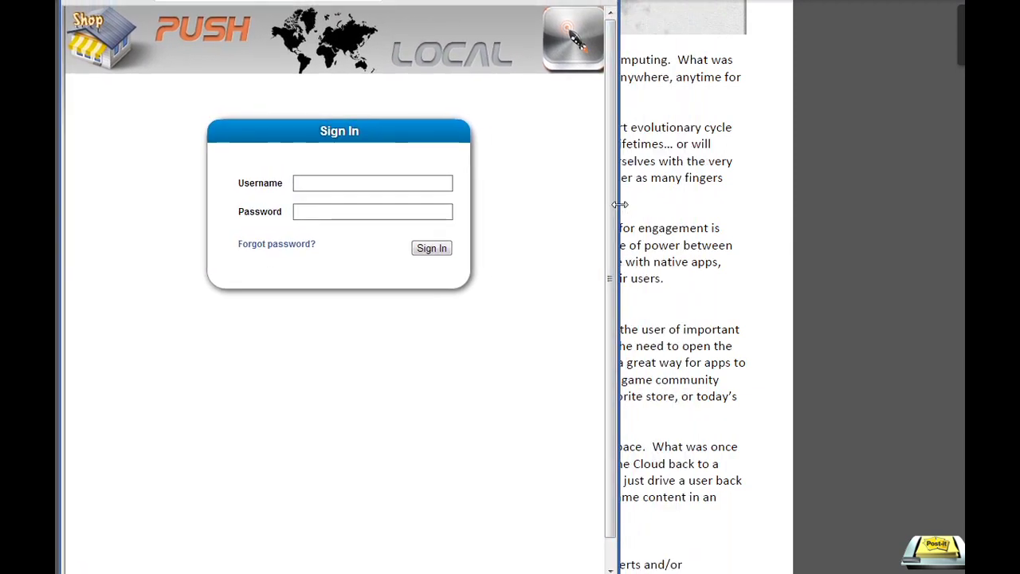
# Widen the Push Local browser window and sign in with the saved Pushlocal - BikeCraft passcard.
pyautogui.moveTo(617, 209); pyautogui.dragTo(959, 206)
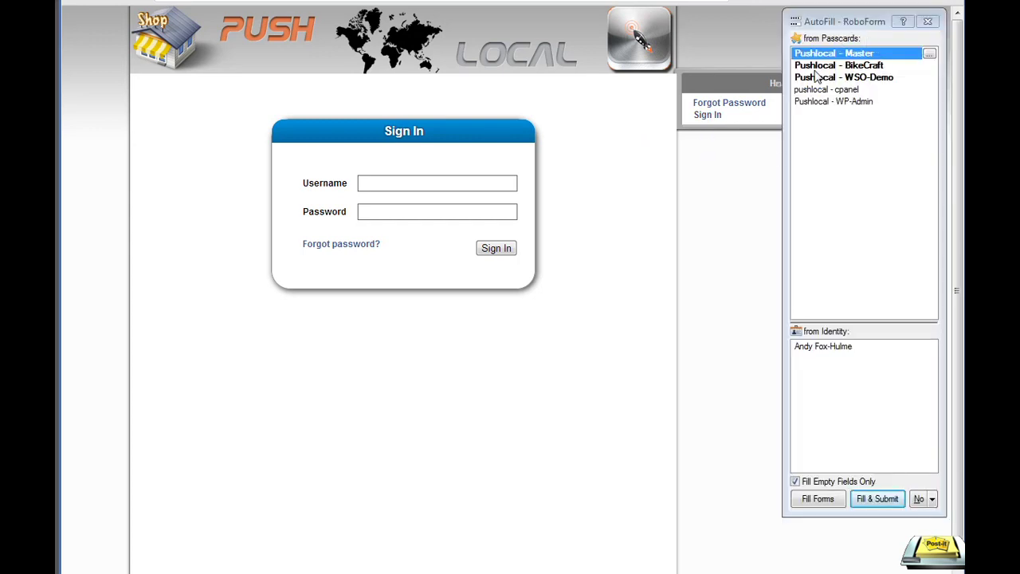
pyautogui.click(827, 67)
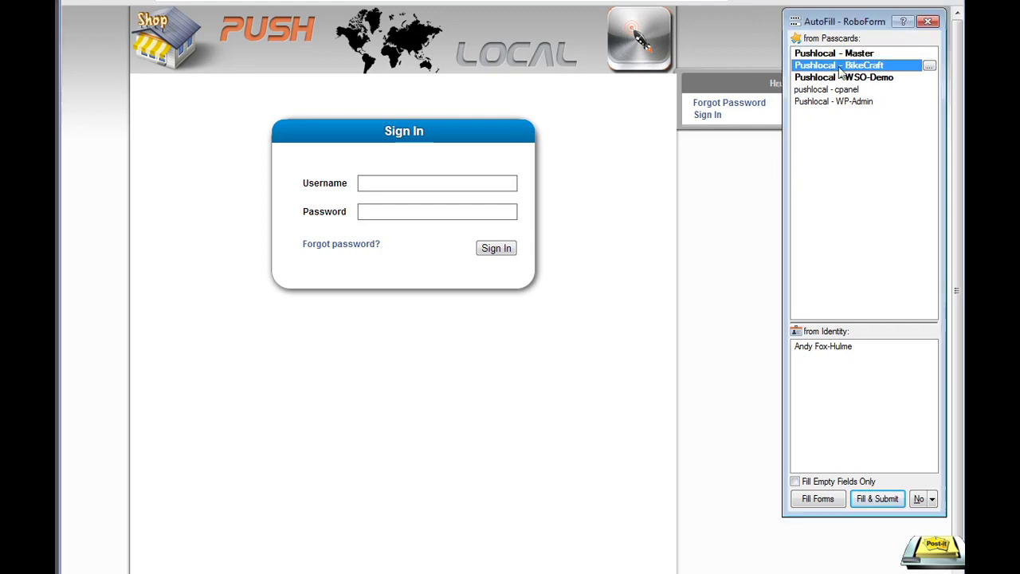
pyautogui.doubleClick(831, 71)
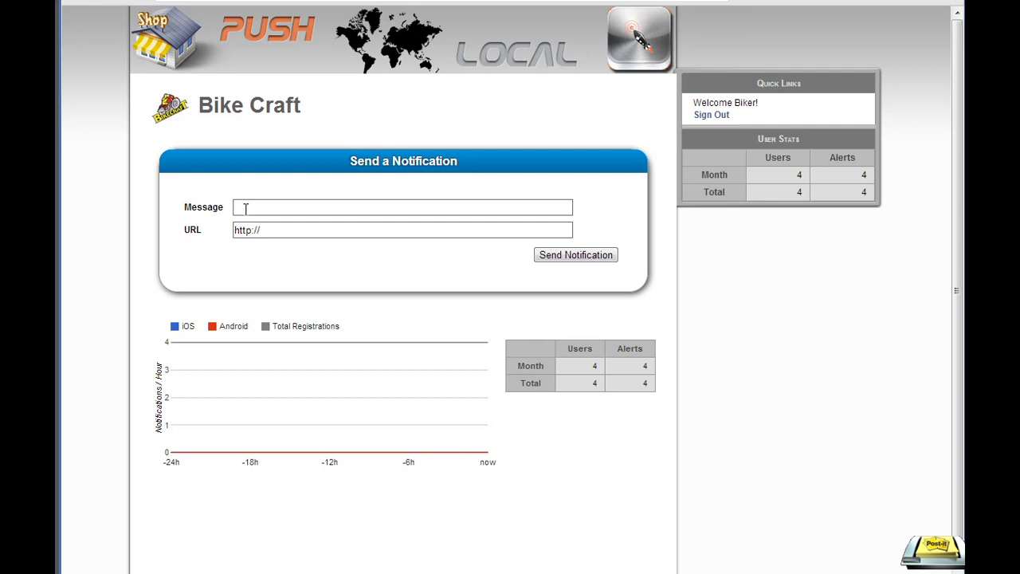
# Enter the test message "vbgfbb" in the Bike Craft notification form and activate its URL field.
pyautogui.click(245, 206)
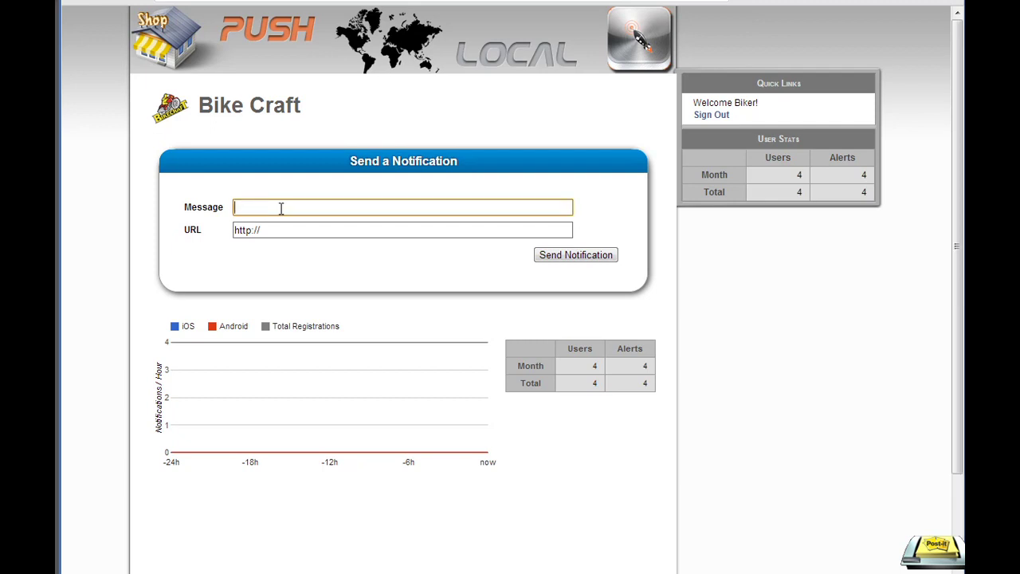
pyautogui.write('vbgfbb')
pyautogui.click(270, 230)
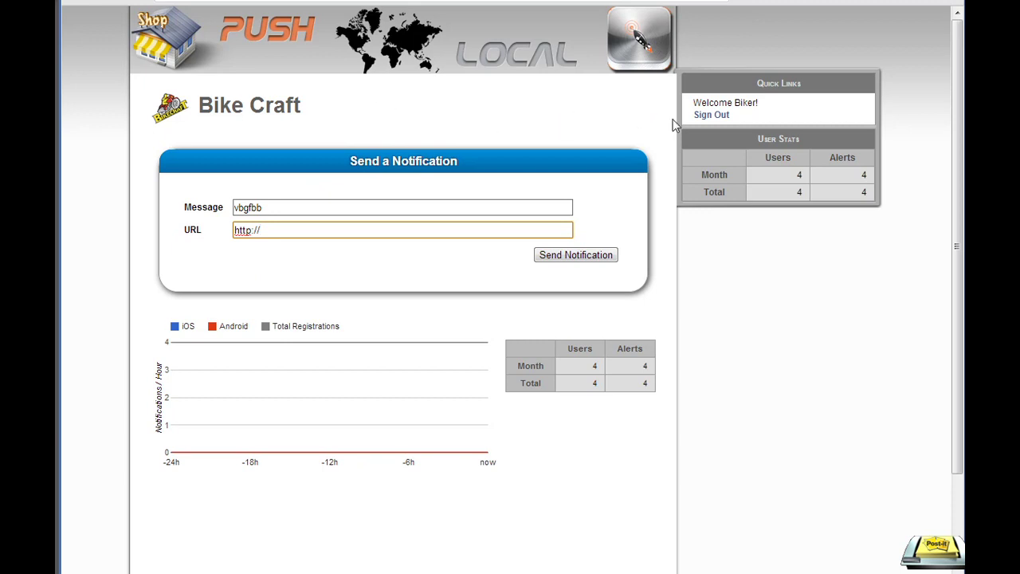
# Sign out of the Bike Craft account and sign in with the saved Pushlocal - Master passcard.
pyautogui.click(712, 116)
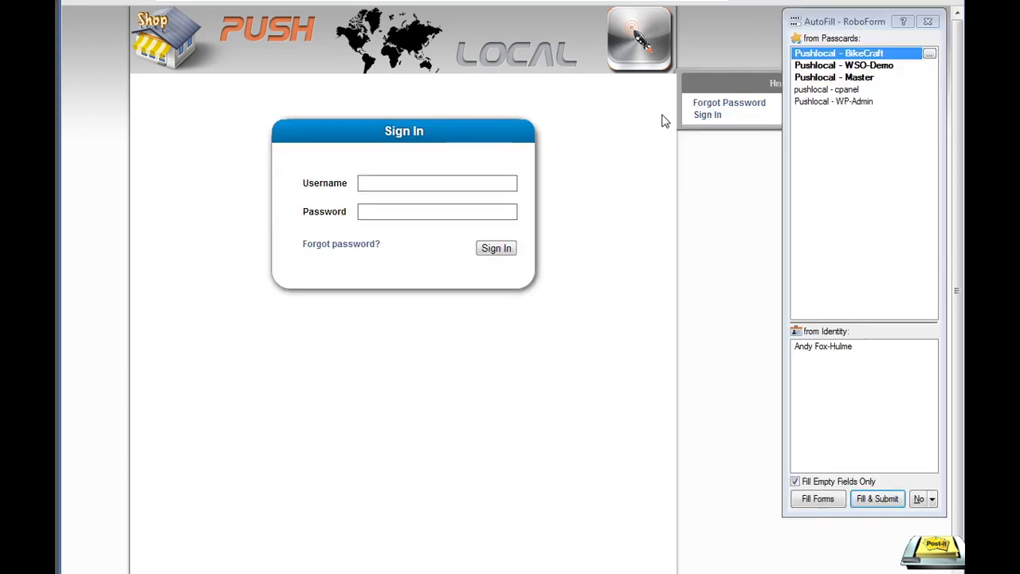
pyautogui.click(830, 77)
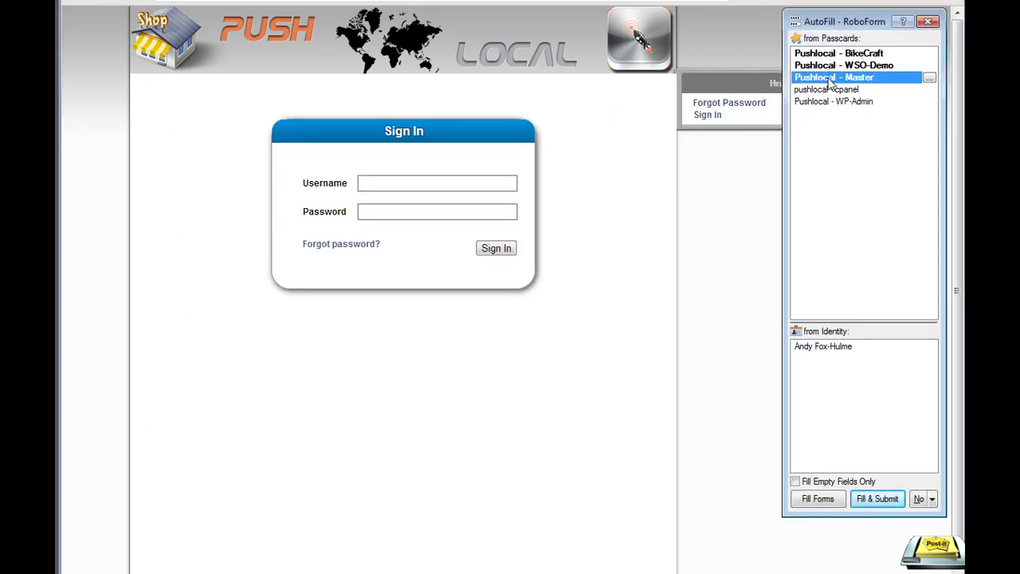
pyautogui.doubleClick(830, 80)
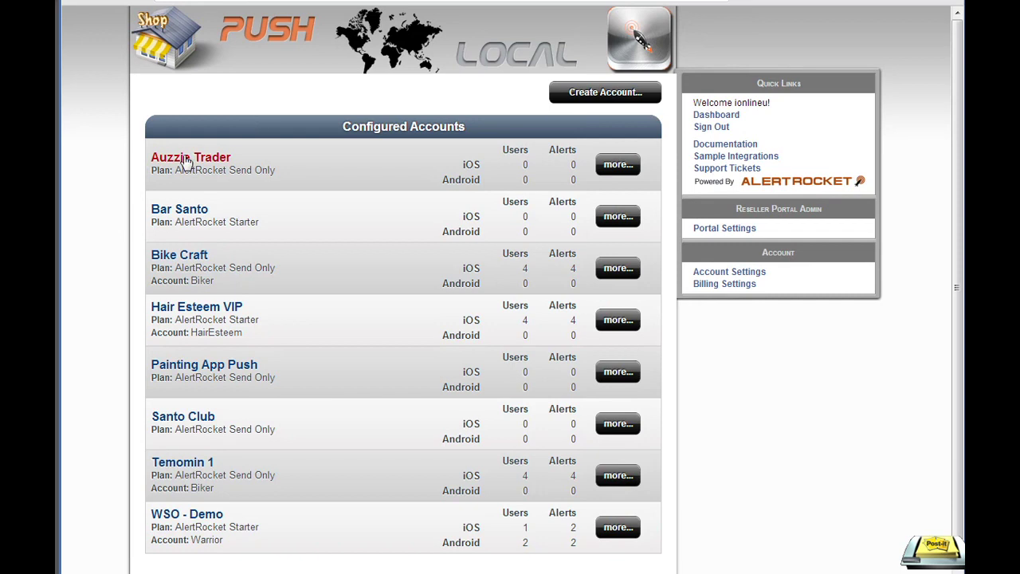
# Look over the configured client accounts and open the details of the Bike Craft account.
pyautogui.scroll(-1, 182, 161)
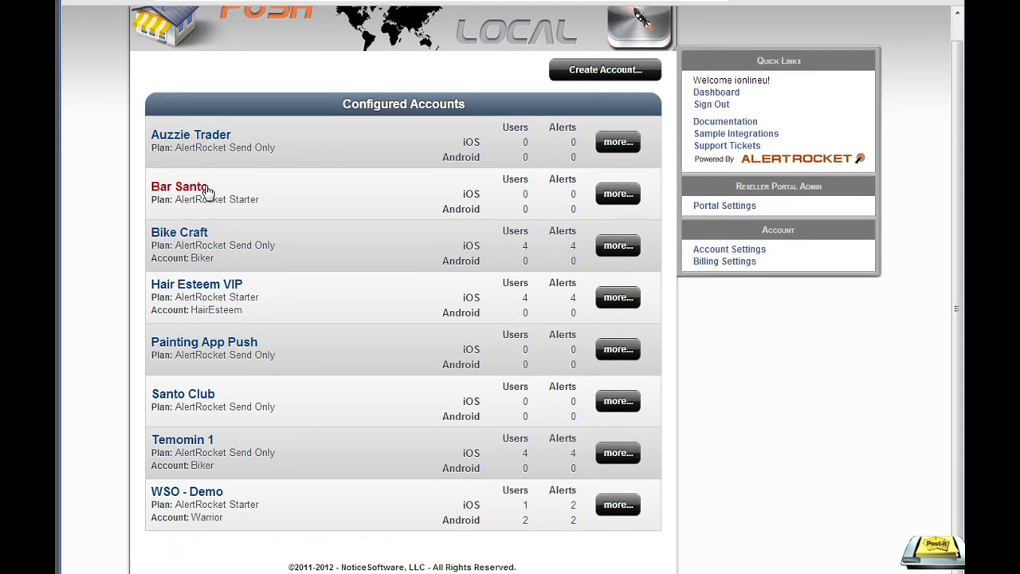
pyautogui.scroll(1, 212, 185)
pyautogui.click(618, 268)
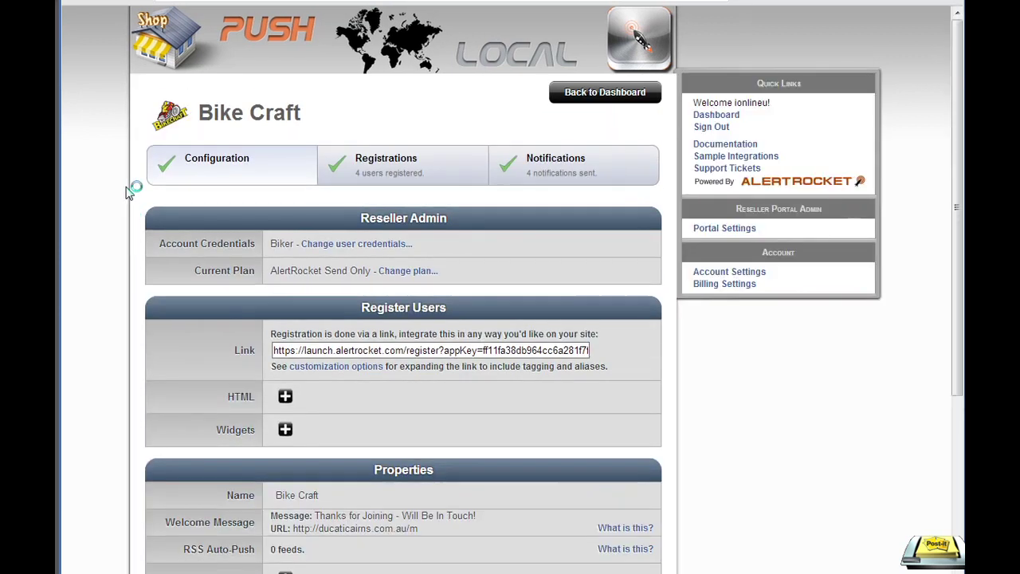
# Display the user credential form and the available plan choices in Bike Craft's Reseller Admin section.
pyautogui.scroll(-1, 125, 193)
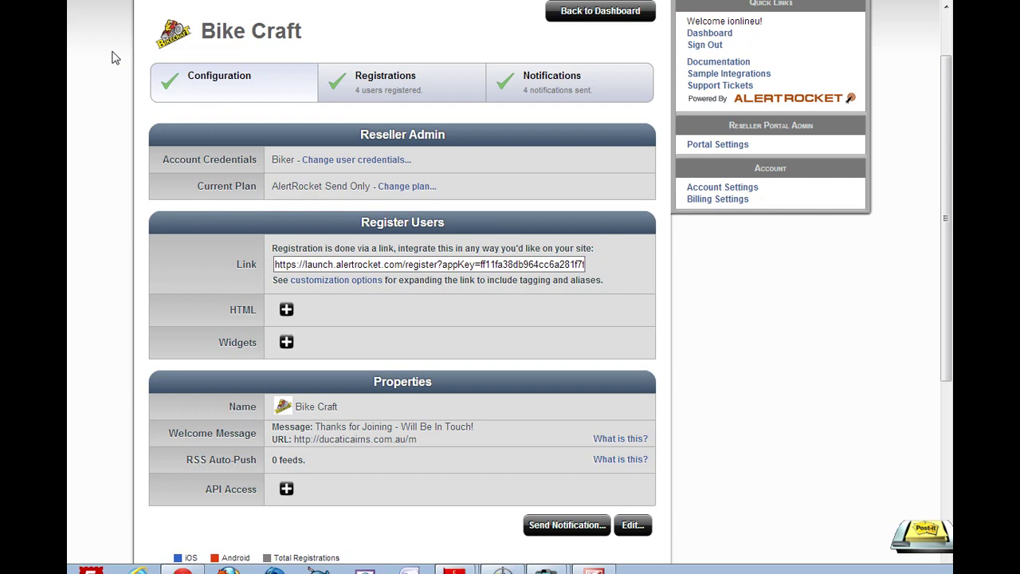
pyautogui.click(339, 161)
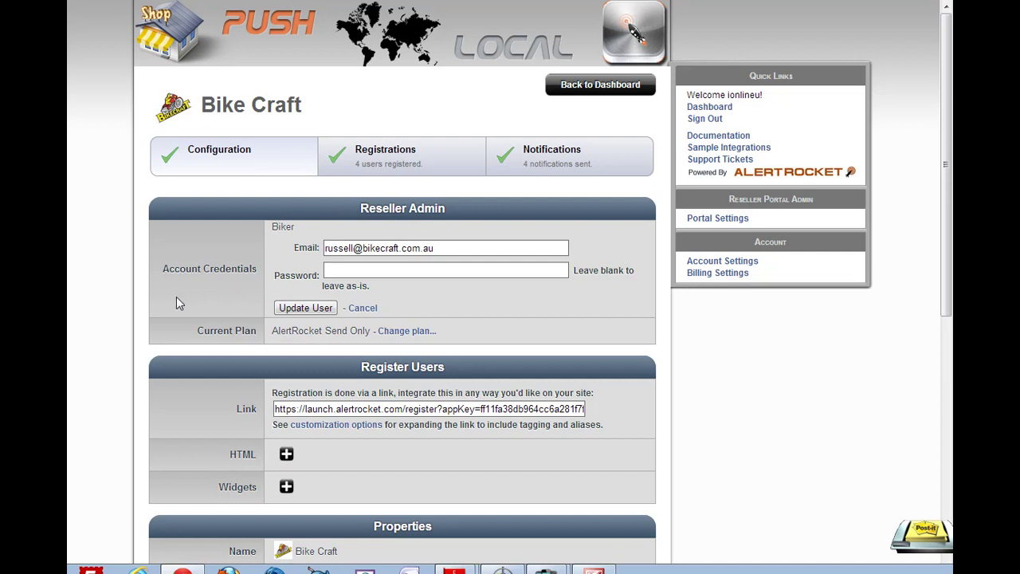
pyautogui.click(405, 331)
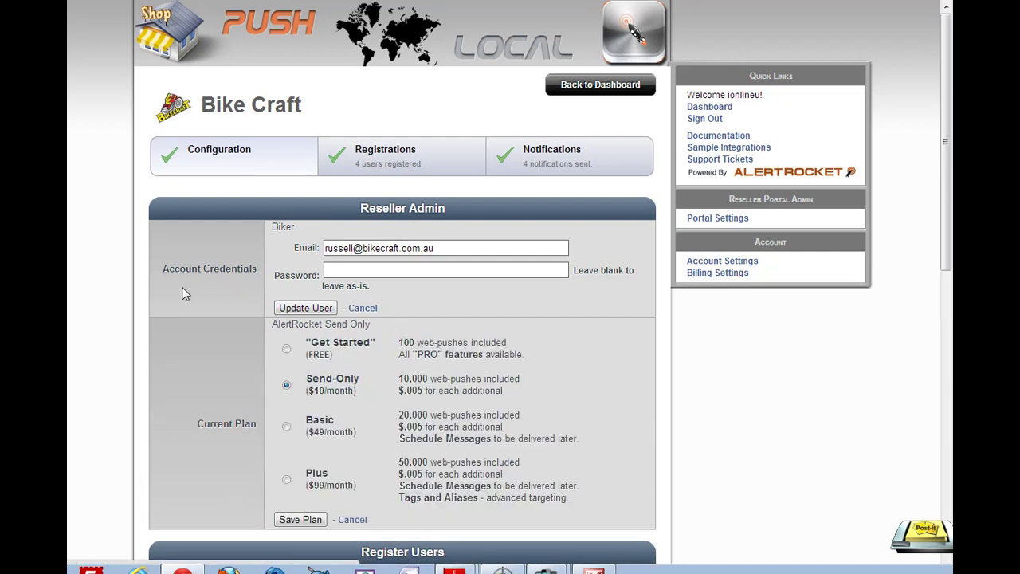
# Select the whole registration link in Bike Craft's Register Users section.
pyautogui.scroll(-1, 248, 347)
pyautogui.scroll(-3, 204, 308)
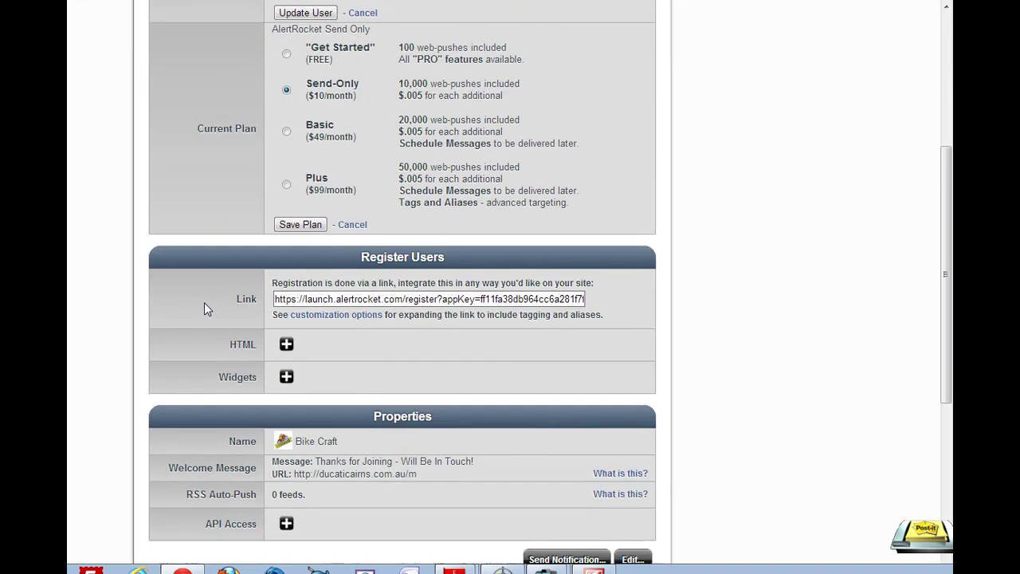
pyautogui.click(309, 301)
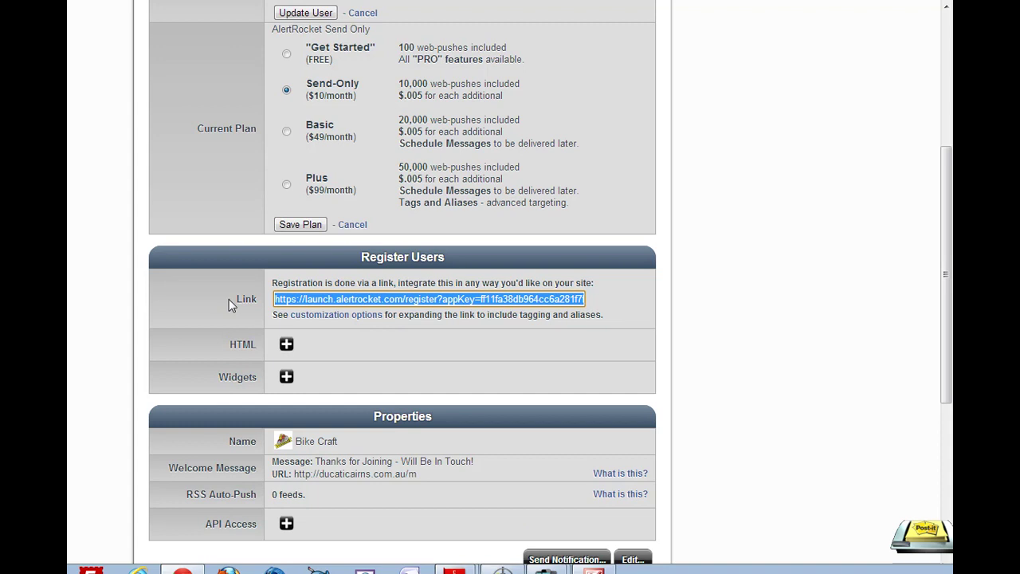
# Expand the HTML subscribe code, enlarge its text box, and briefly view the photo8 phone screenshot of the registration prompt.
pyautogui.scroll(-2, 229, 299)
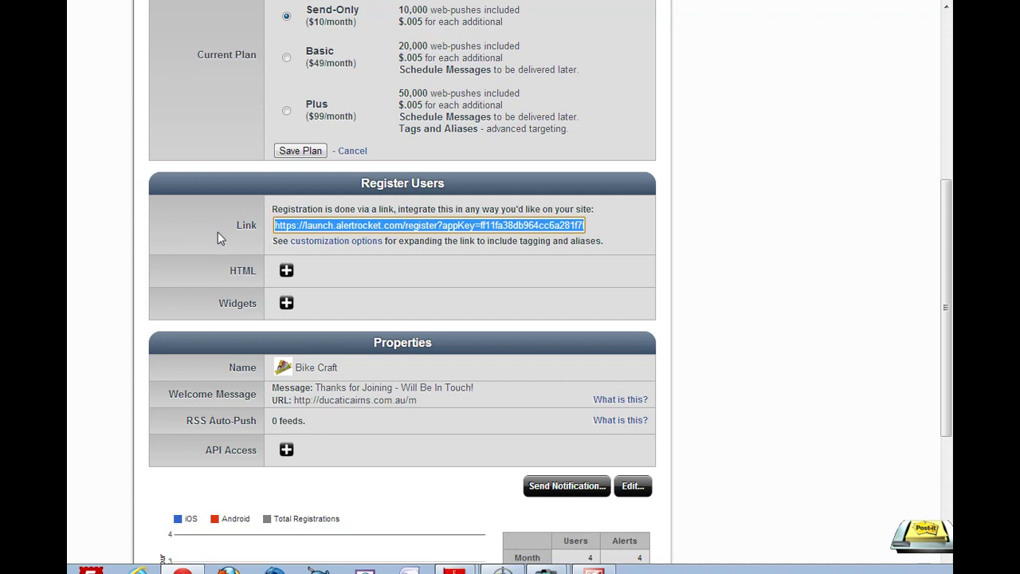
pyautogui.click(286, 270)
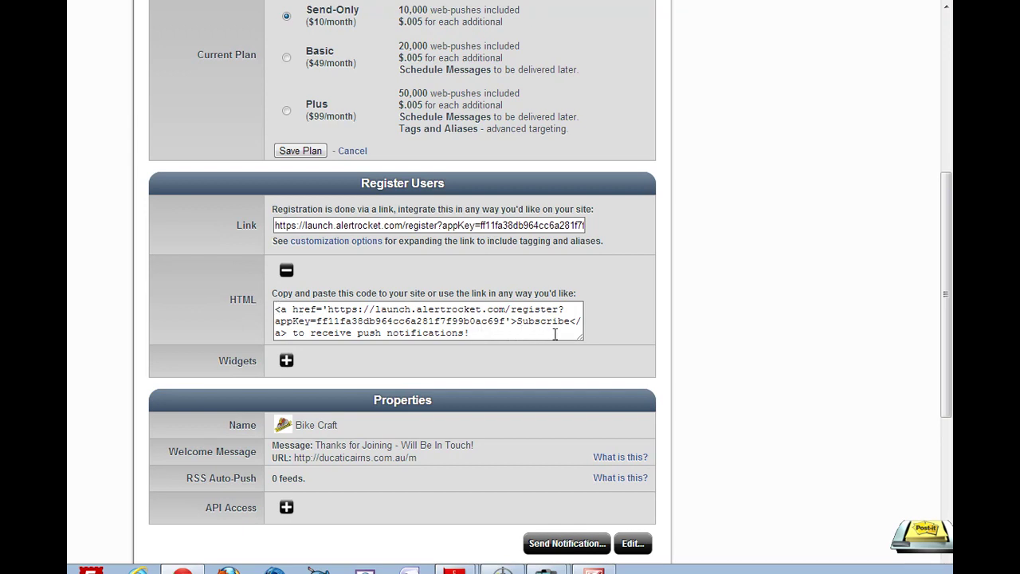
pyautogui.moveTo(581, 336); pyautogui.dragTo(609, 357)
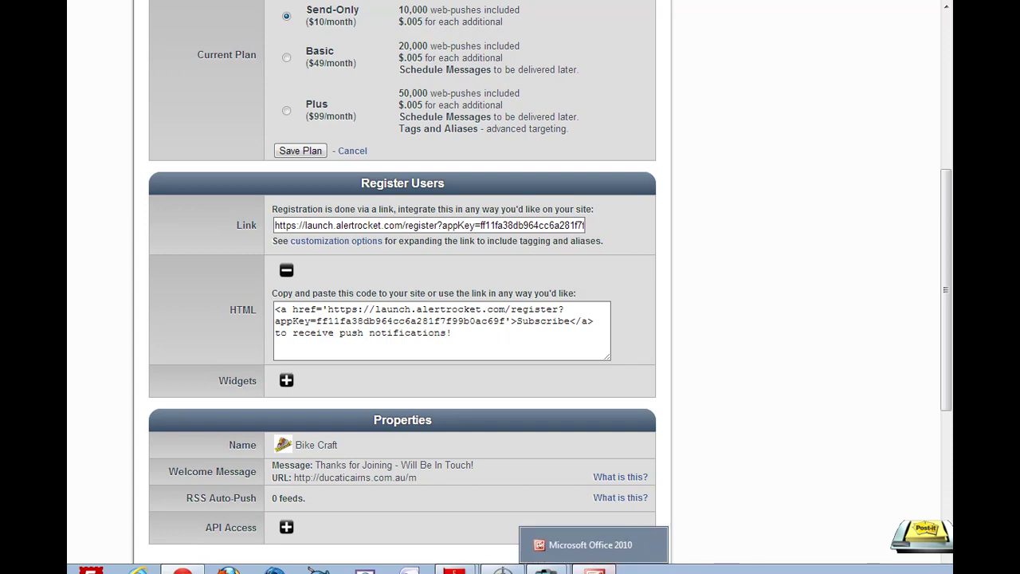
pyautogui.click(594, 568)
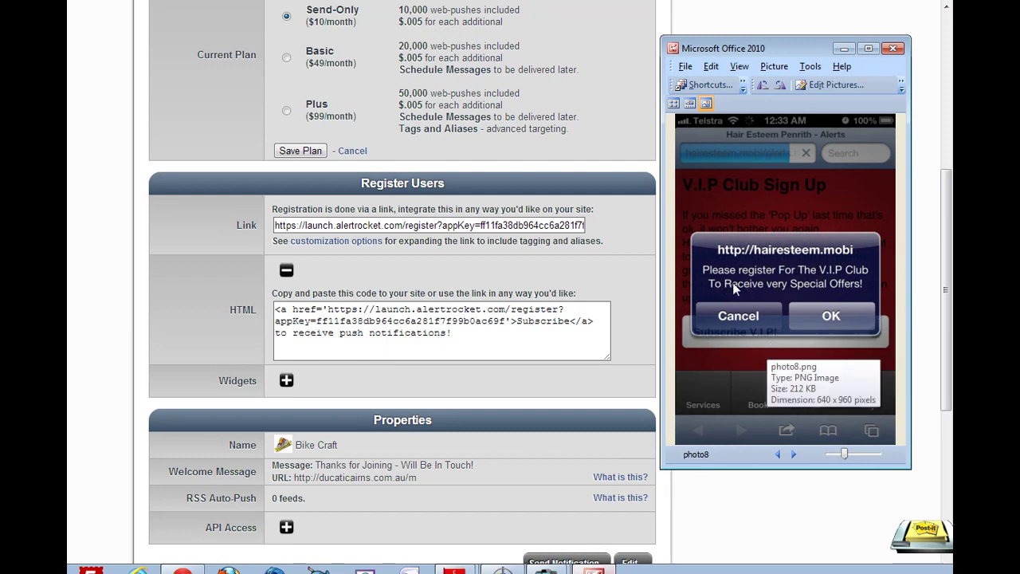
pyautogui.click(846, 47)
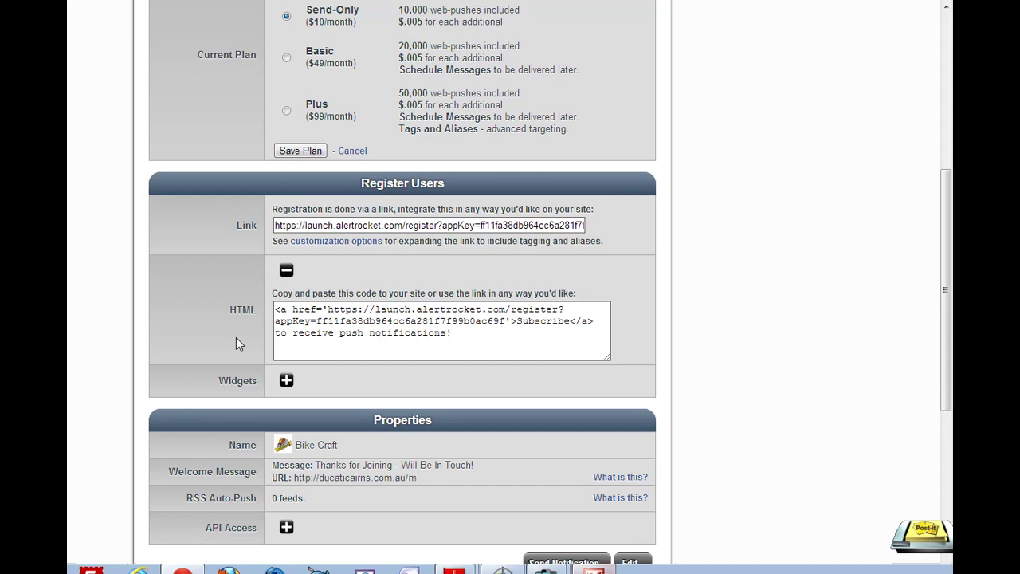
# Expand the registration widgets, inspect the Browser Dialog widget's code, and briefly show the photo8 example of that prompt again.
pyautogui.click(286, 380)
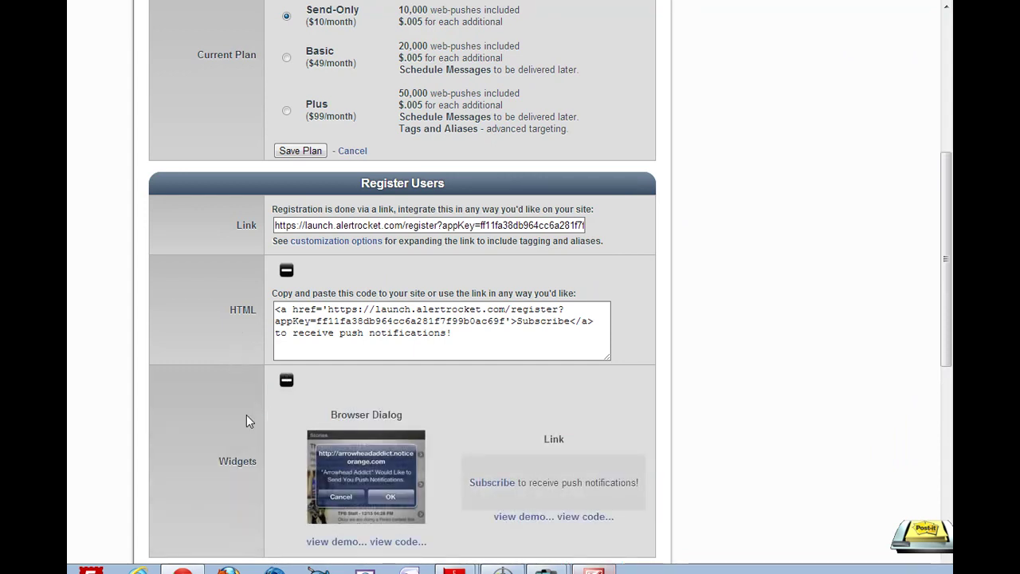
pyautogui.scroll(-2, 225, 410)
pyautogui.click(391, 468)
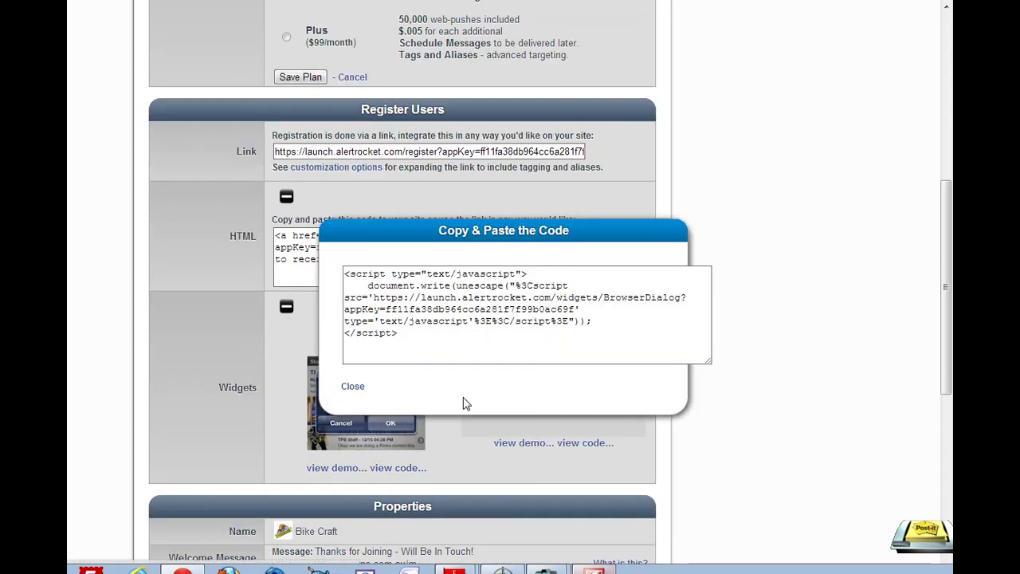
pyautogui.click(354, 387)
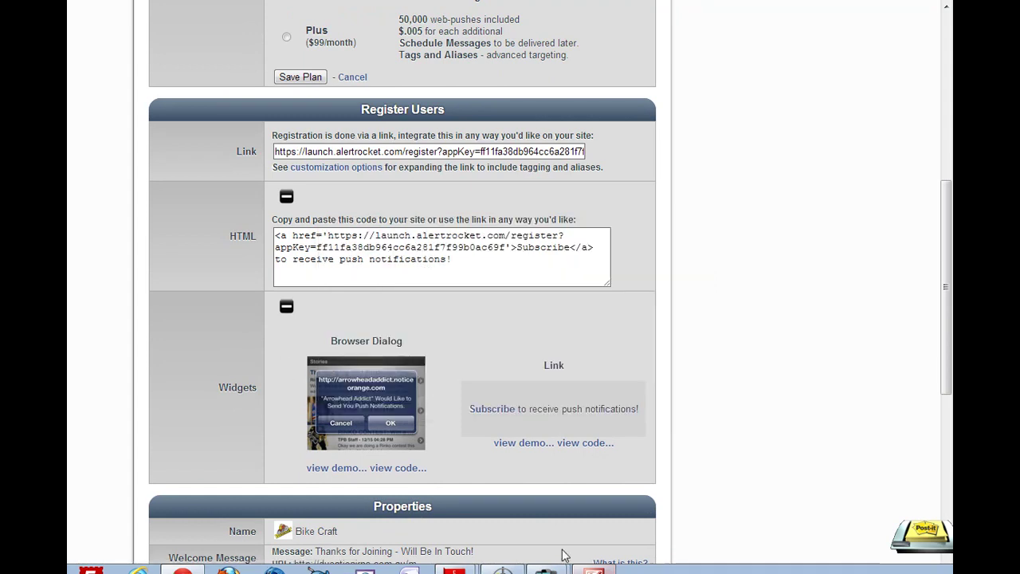
pyautogui.click(594, 570)
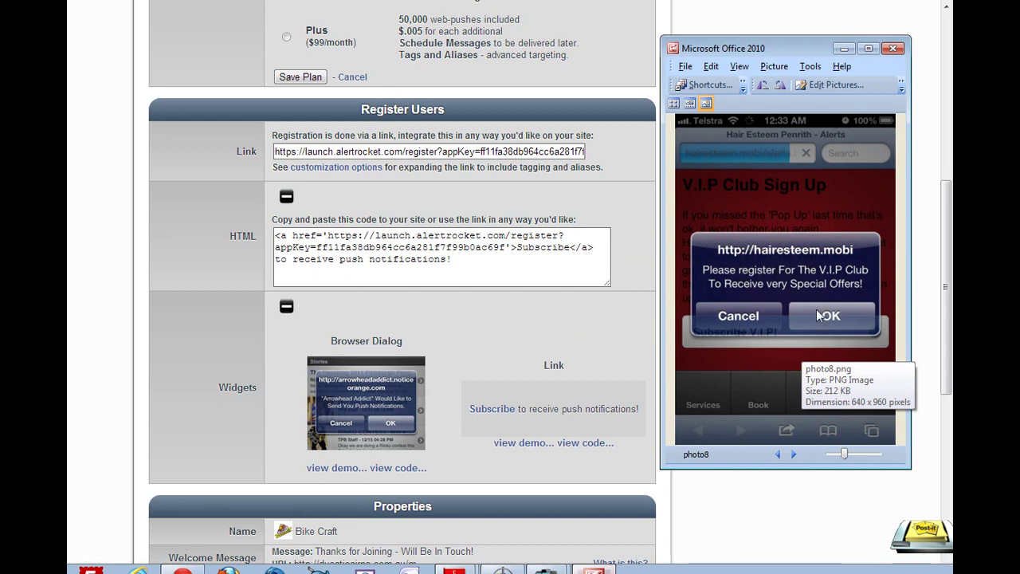
pyautogui.click(845, 50)
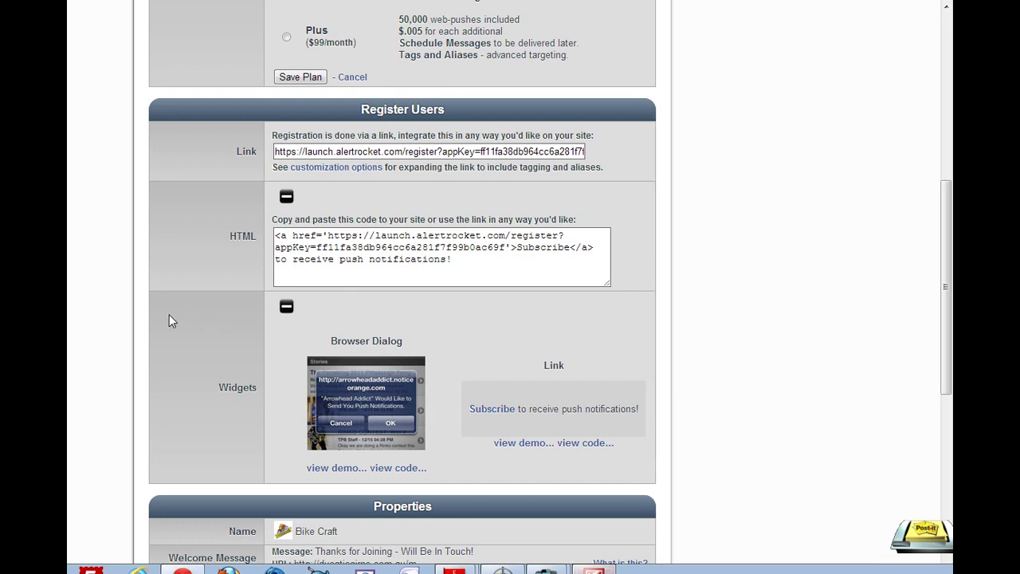
# Show the list of registered users for Bike Craft.
pyautogui.scroll(6, 169, 314)
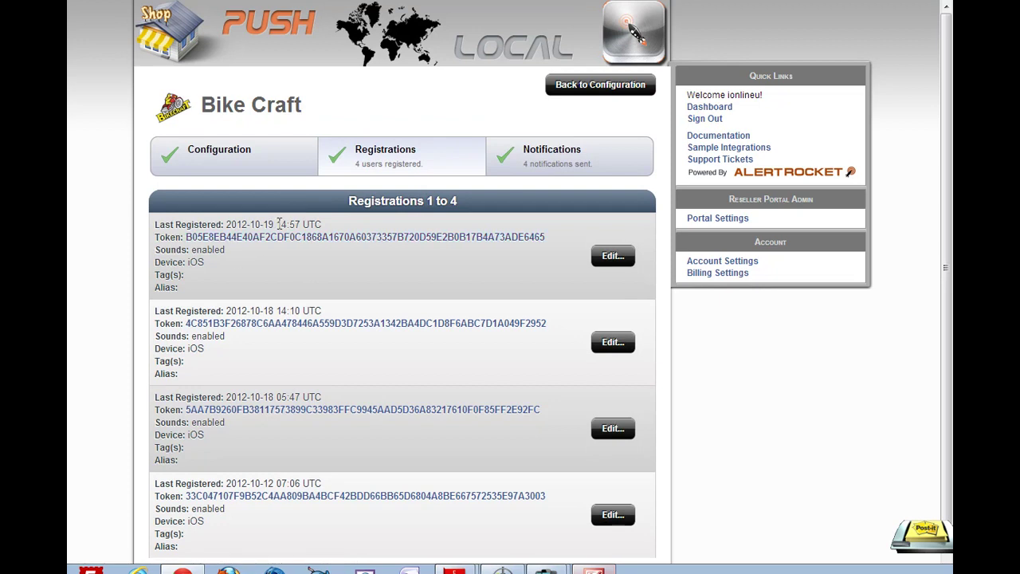
pyautogui.scroll(-1, 263, 239)
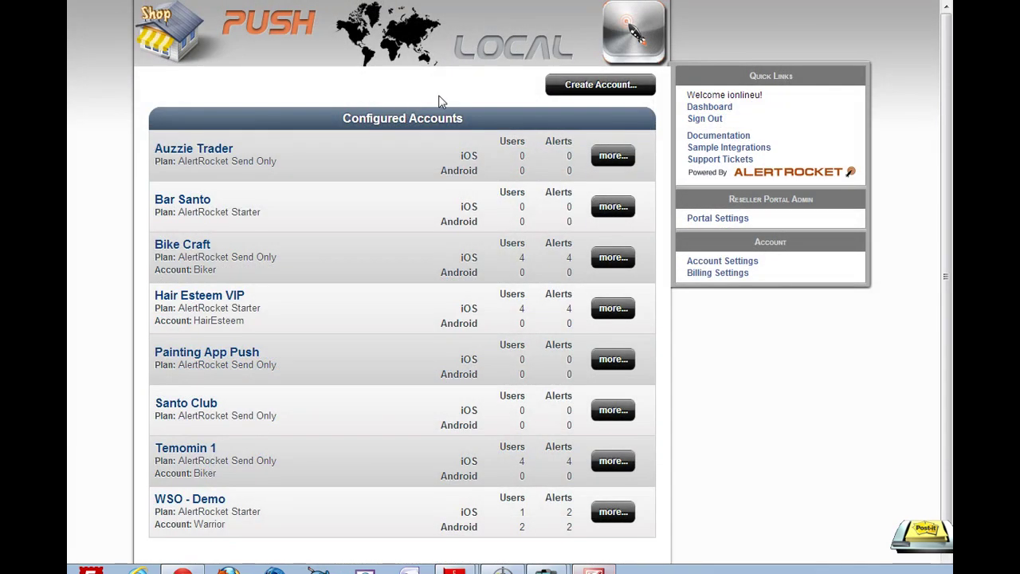
# Open the reseller portal settings from the account dashboard and highlight the portal brand name.
pyautogui.click(715, 219)
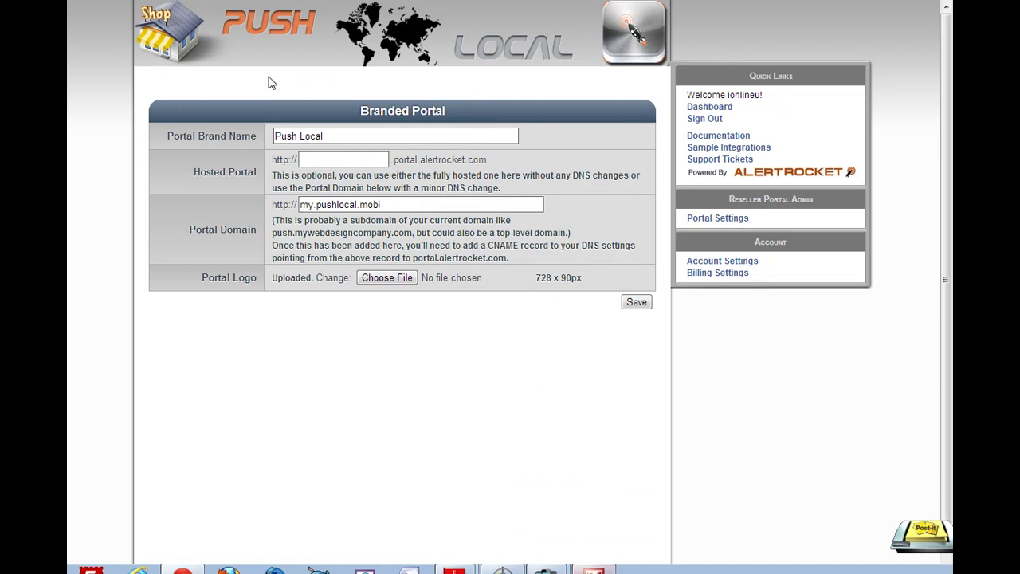
pyautogui.tripleClick(332, 135)
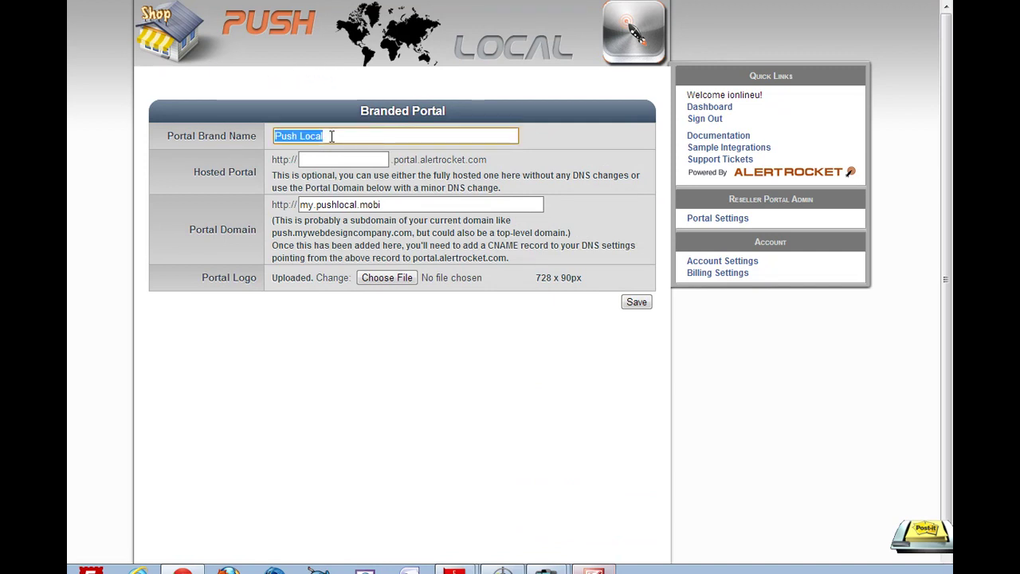
pyautogui.click(332, 135)
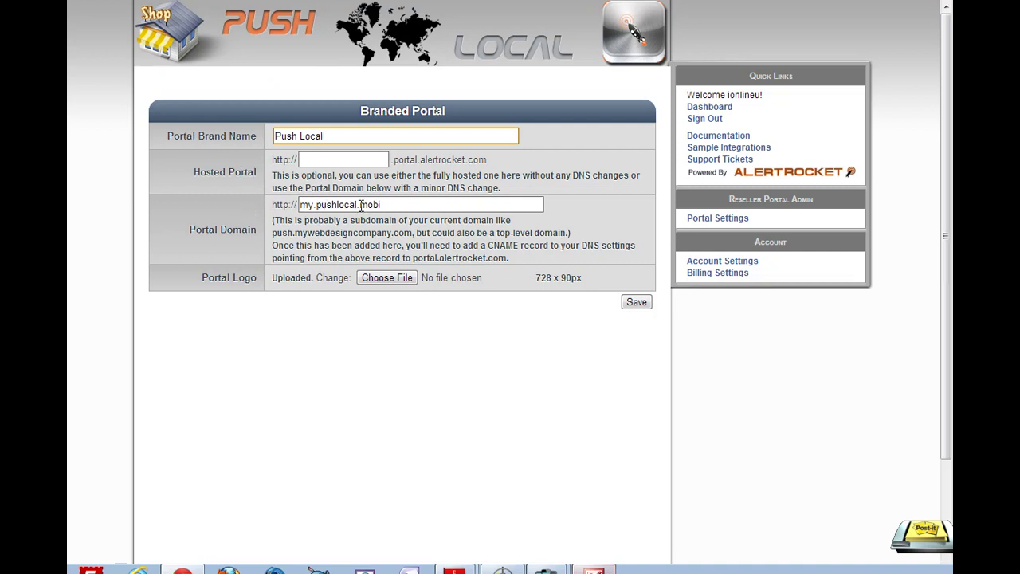
# Highlight the portal domain's "my" prefix, the CNAME instruction below it, and the full domain my.pushlocal.mobi.
pyautogui.tripleClick(313, 205)
pyautogui.click(313, 205)
pyautogui.doubleClick(313, 205)
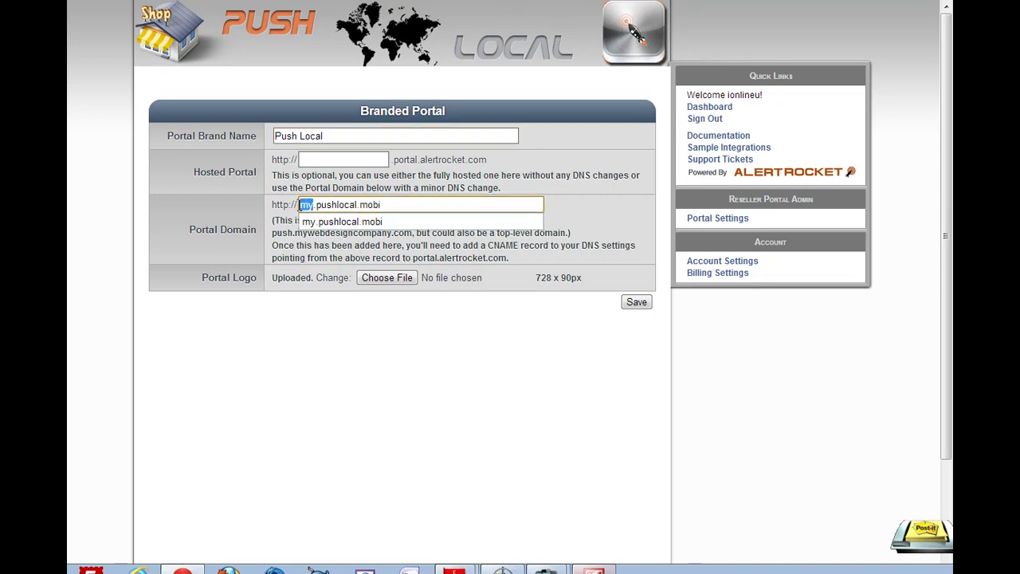
pyautogui.click(293, 234)
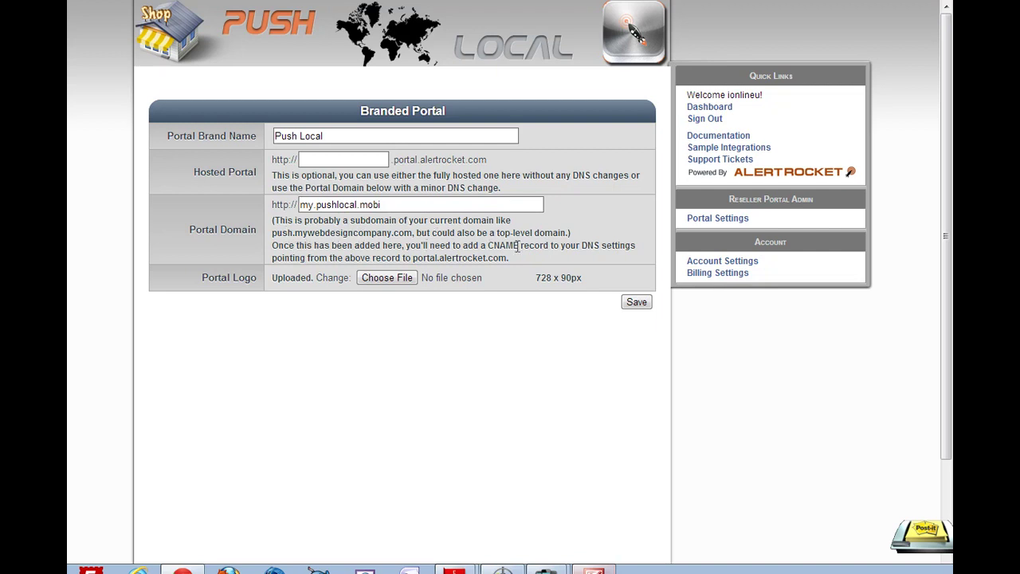
pyautogui.moveTo(519, 247); pyautogui.dragTo(487, 247)
pyautogui.doubleClick(304, 205)
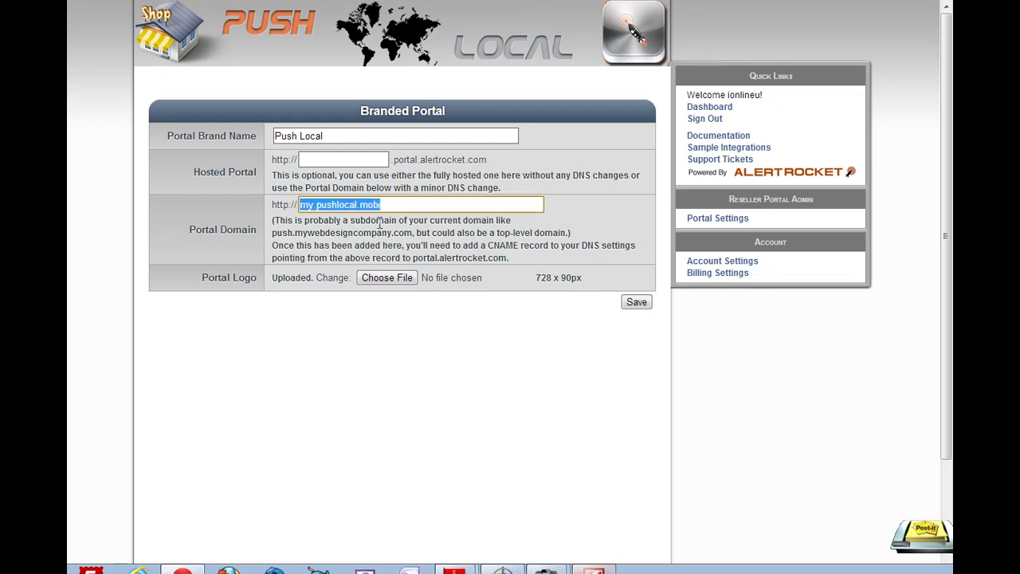
# Highlight the CNAME record type and its target portal.alertrocket.com, plus the 728 x 90px portal logo size.
pyautogui.click(414, 256)
pyautogui.moveTo(415, 257); pyautogui.dragTo(508, 257)
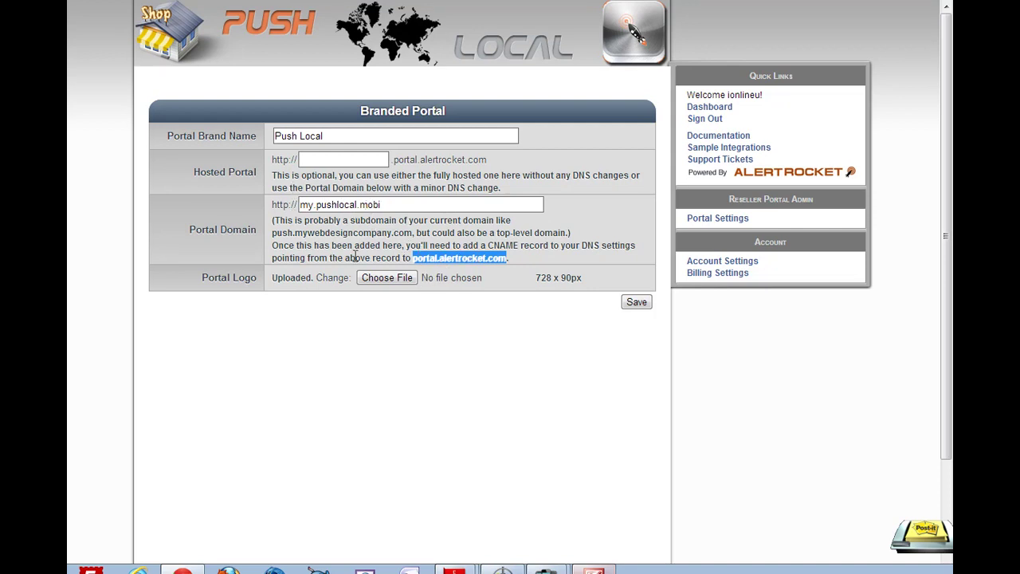
pyautogui.moveTo(486, 245); pyautogui.dragTo(519, 247)
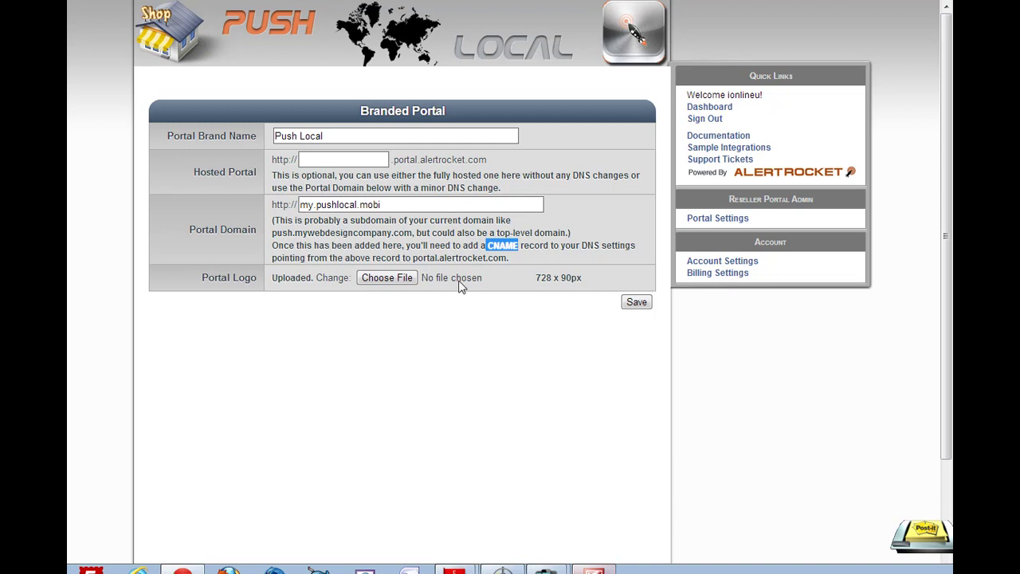
pyautogui.moveTo(536, 277); pyautogui.dragTo(584, 279)
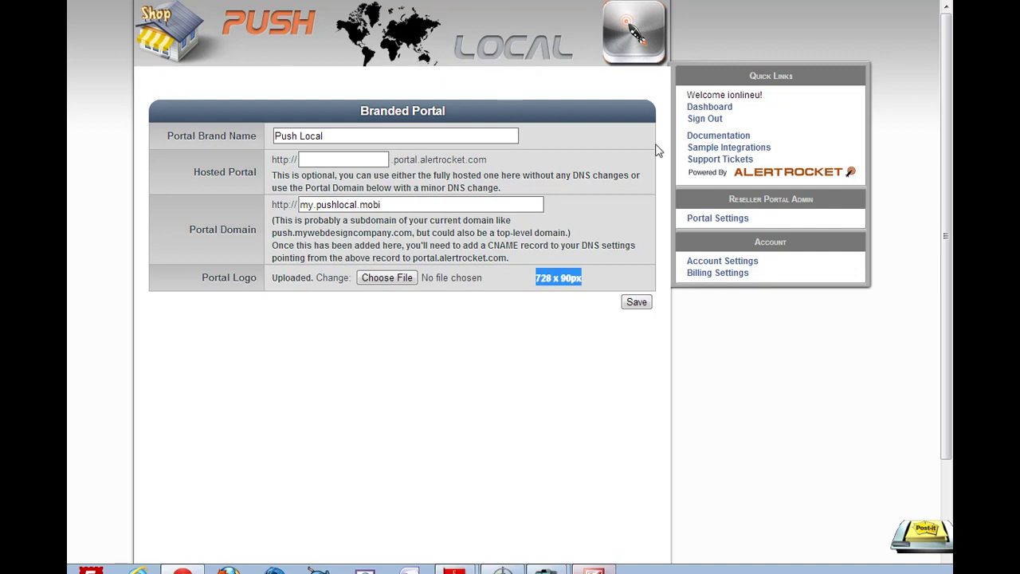
# Display the plan choices for the Auzzie Trader account, highlight the Basic plan's monthly price, and return to the dashboard.
pyautogui.click(697, 107)
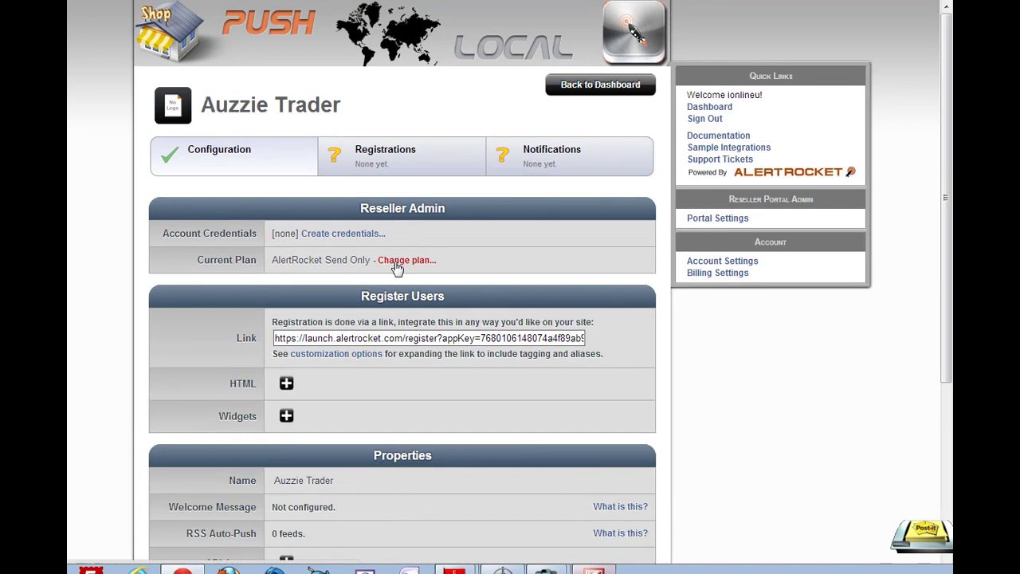
pyautogui.click(395, 261)
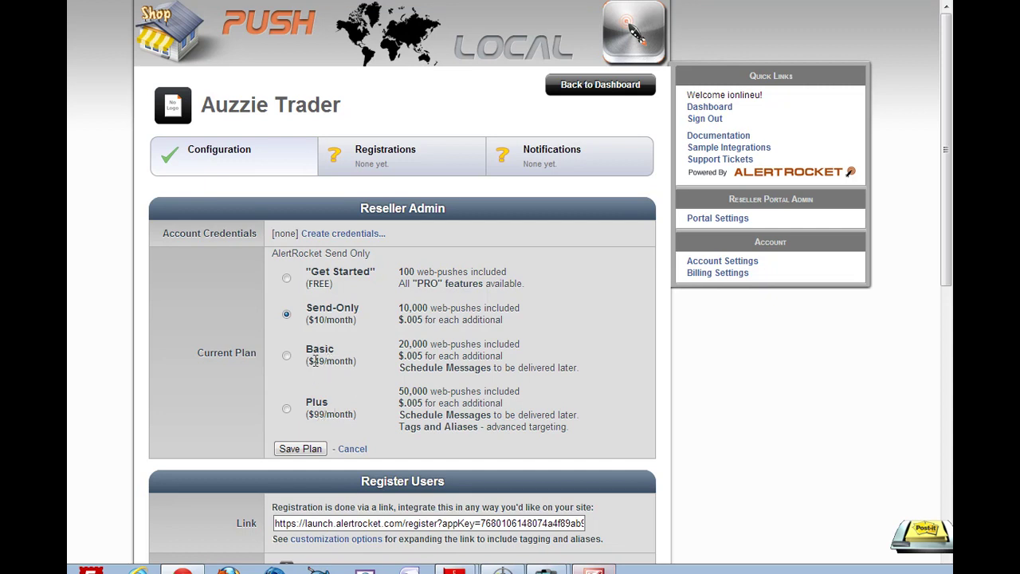
pyautogui.moveTo(312, 360); pyautogui.dragTo(353, 361)
pyautogui.click(566, 96)
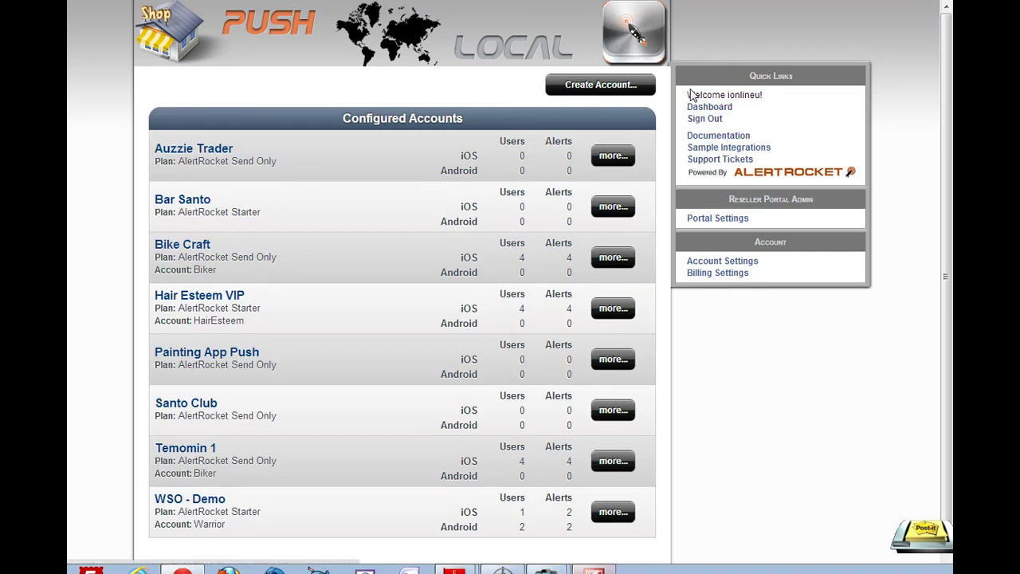
pyautogui.click(701, 119)
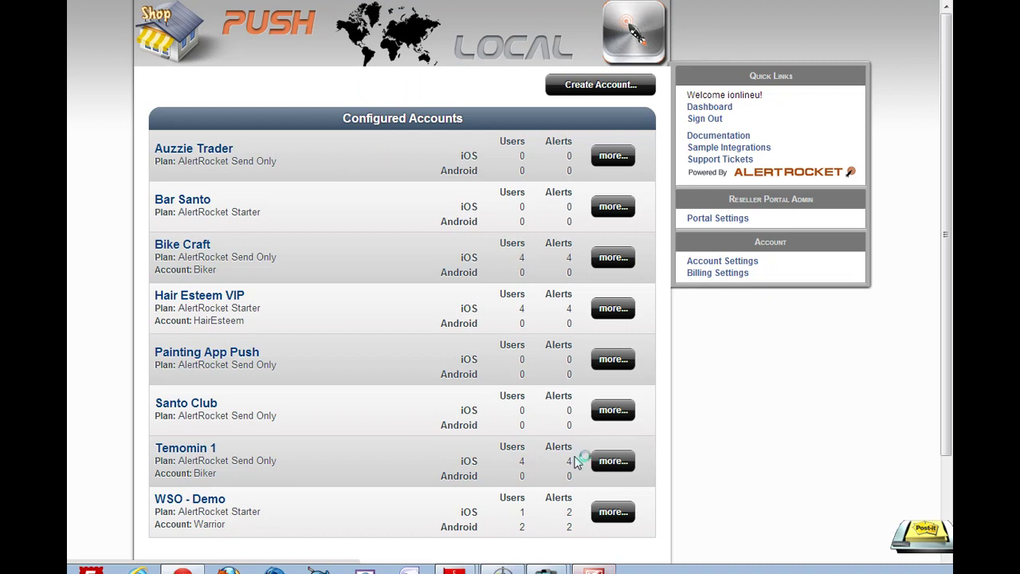
# Switch to the phone mock-up, open the V.I.P. subscription form, fill in the subscriber's name and post code, and submit it.
pyautogui.click(594, 569)
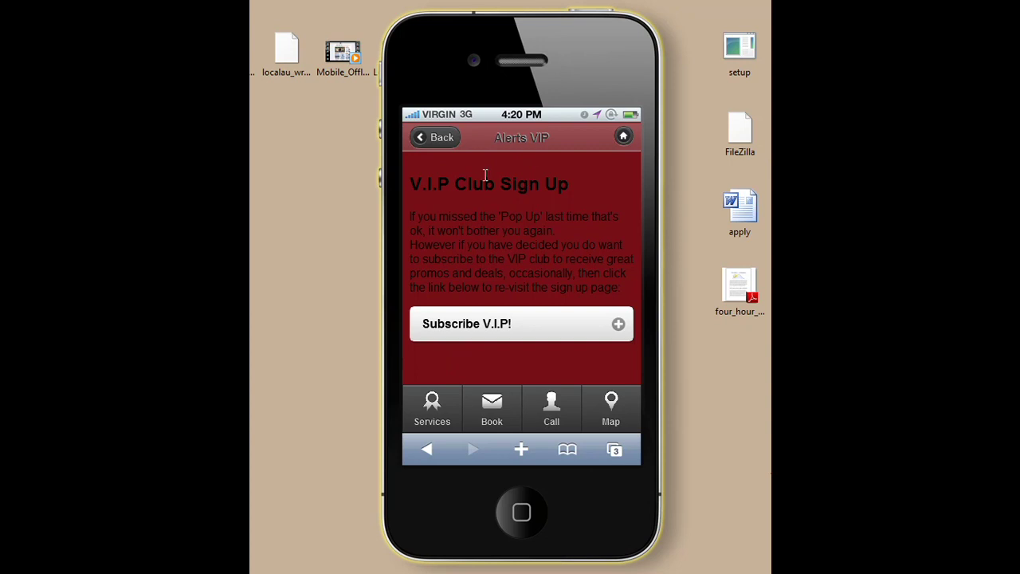
pyautogui.click(502, 334)
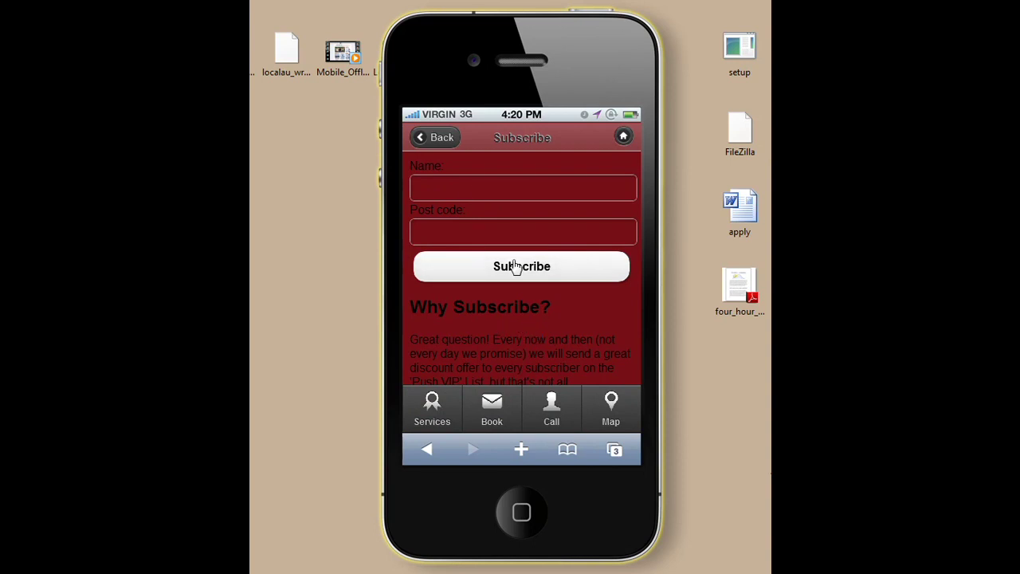
pyautogui.click(445, 186)
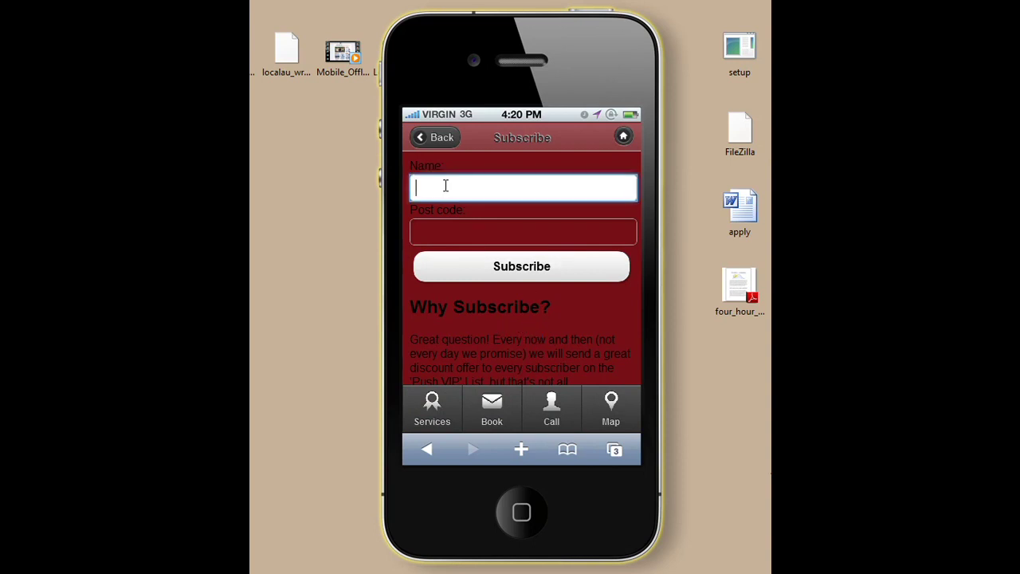
pyautogui.write('Andy')
pyautogui.click(440, 228)
pyautogui.write('556')
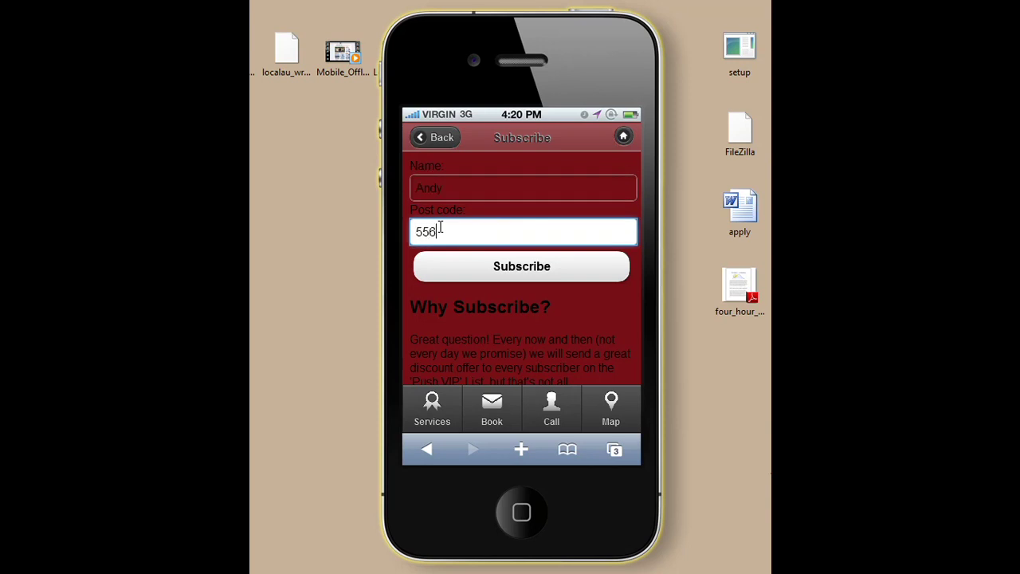
pyautogui.write('7321')
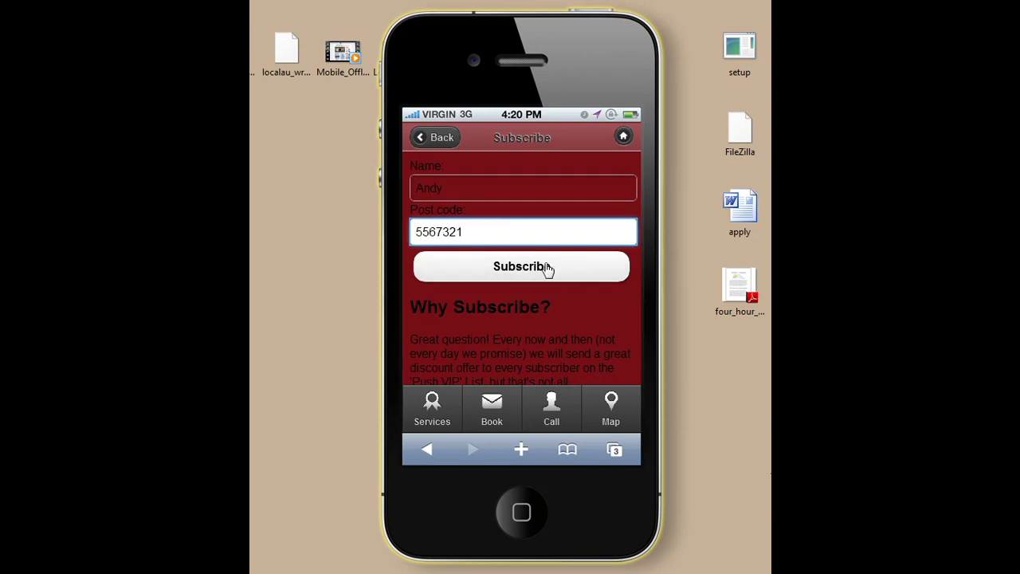
pyautogui.click(547, 271)
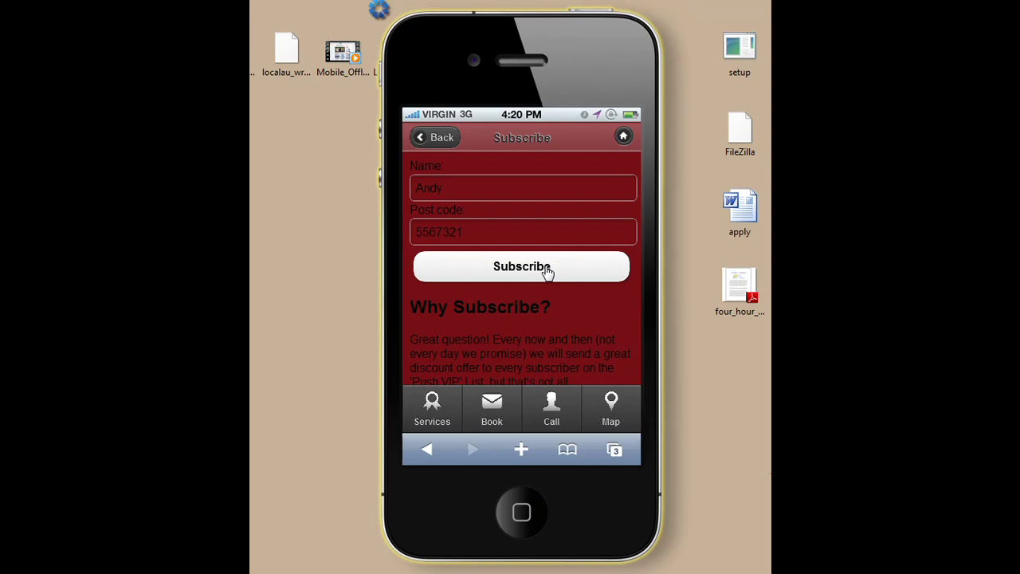